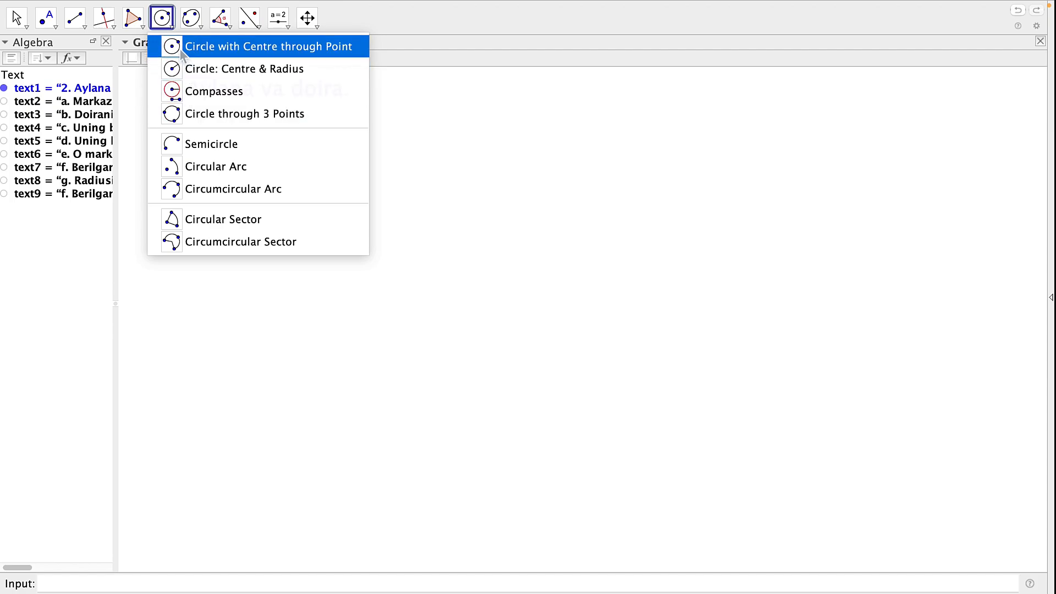
Draw two circles by centre through point: one from about (-5.51, -0.41) through (-2.43, 0.89), another from about (4.63, -1.21) through (0.39, -3.13).
{"action": "left_click", "coordinate": [181, 50]}
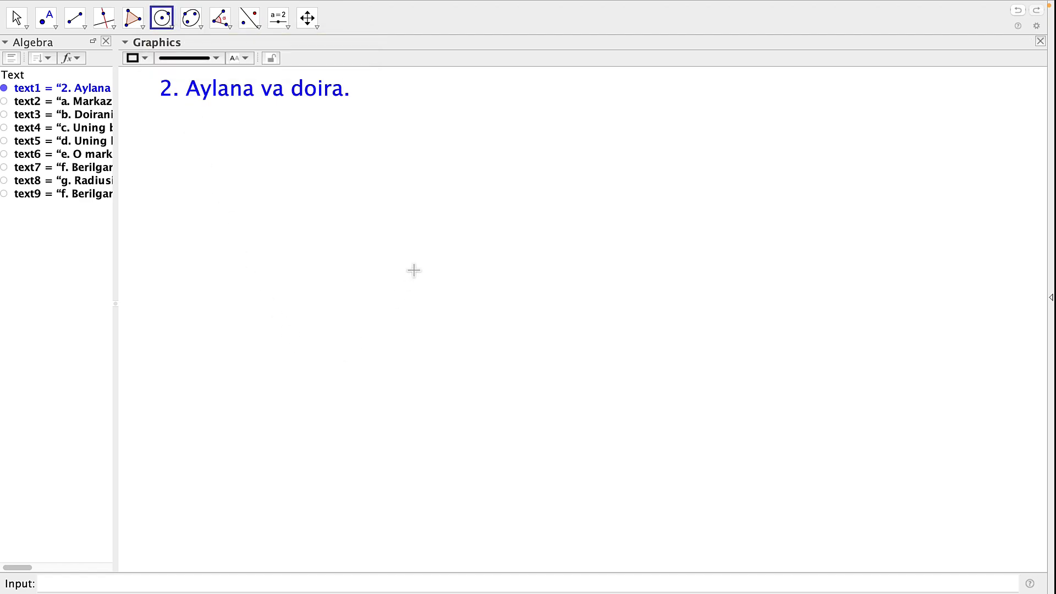
{"action": "left_click", "coordinate": [403, 293]}
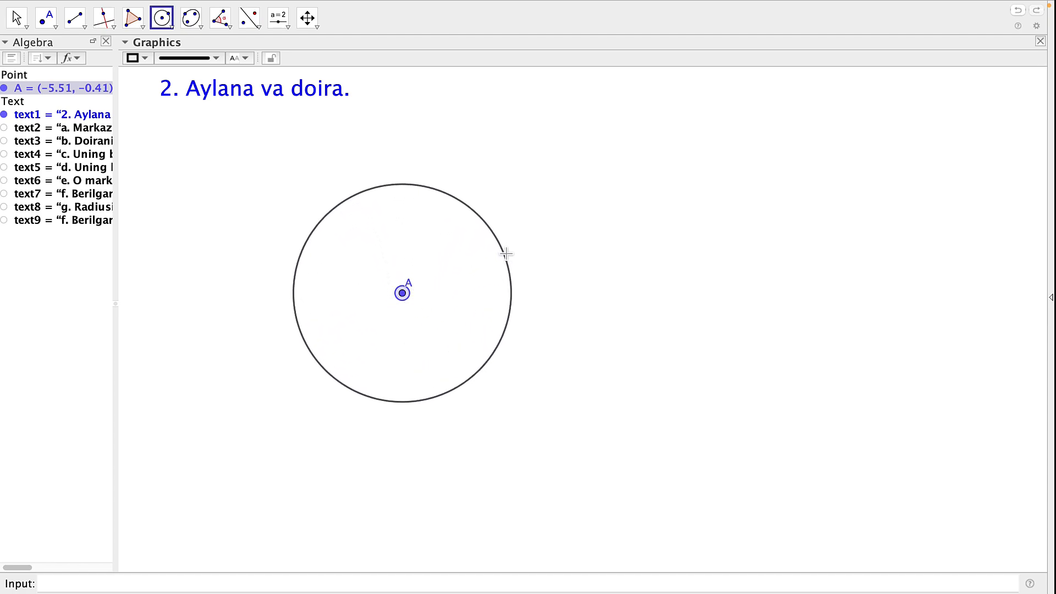
{"action": "left_click", "coordinate": [504, 251]}
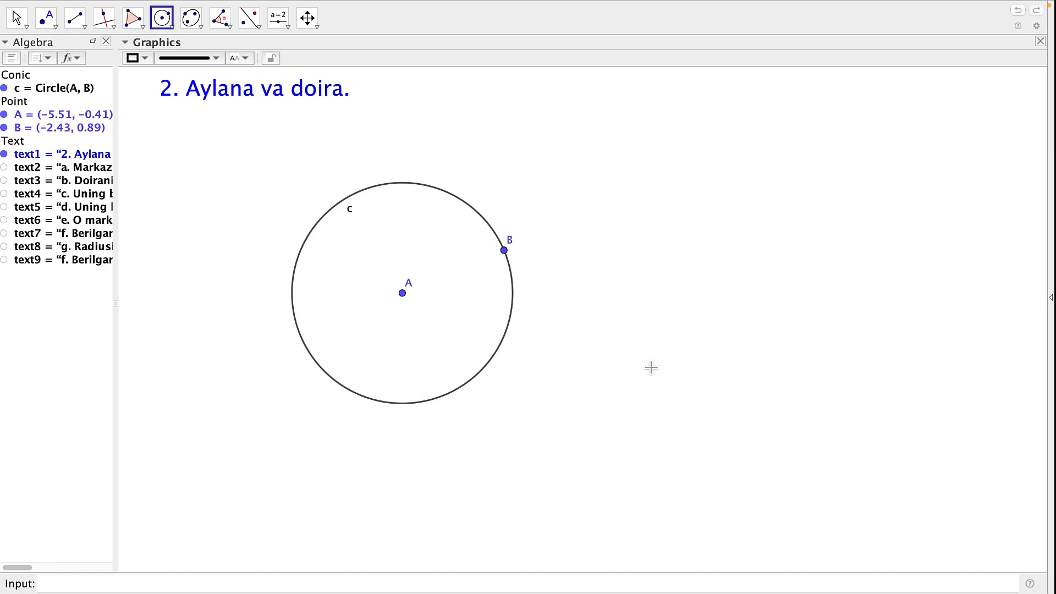
{"action": "left_click", "coordinate": [737, 319]}
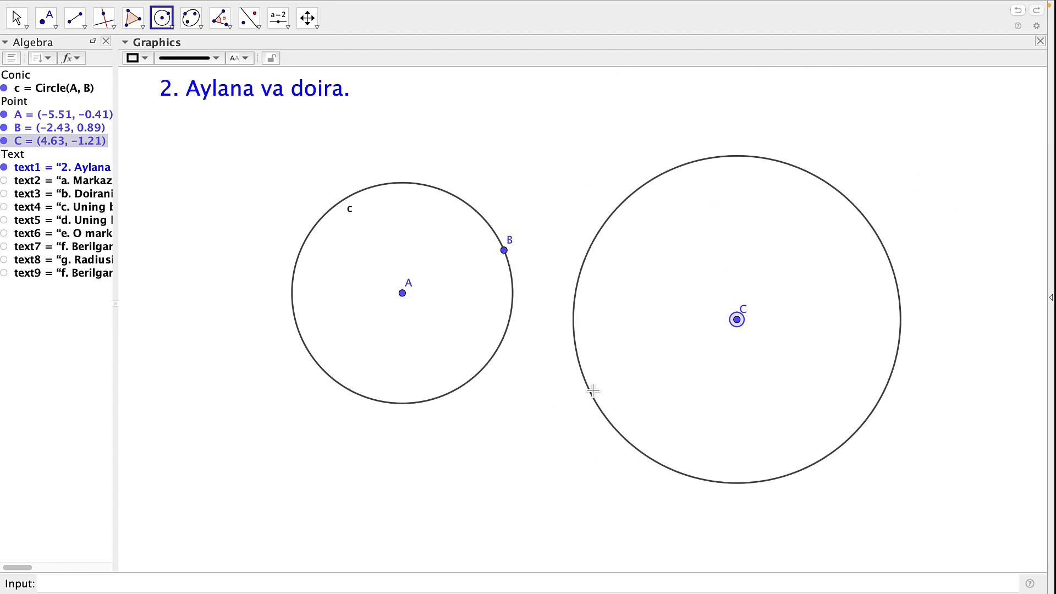
{"action": "left_click", "coordinate": [598, 384]}
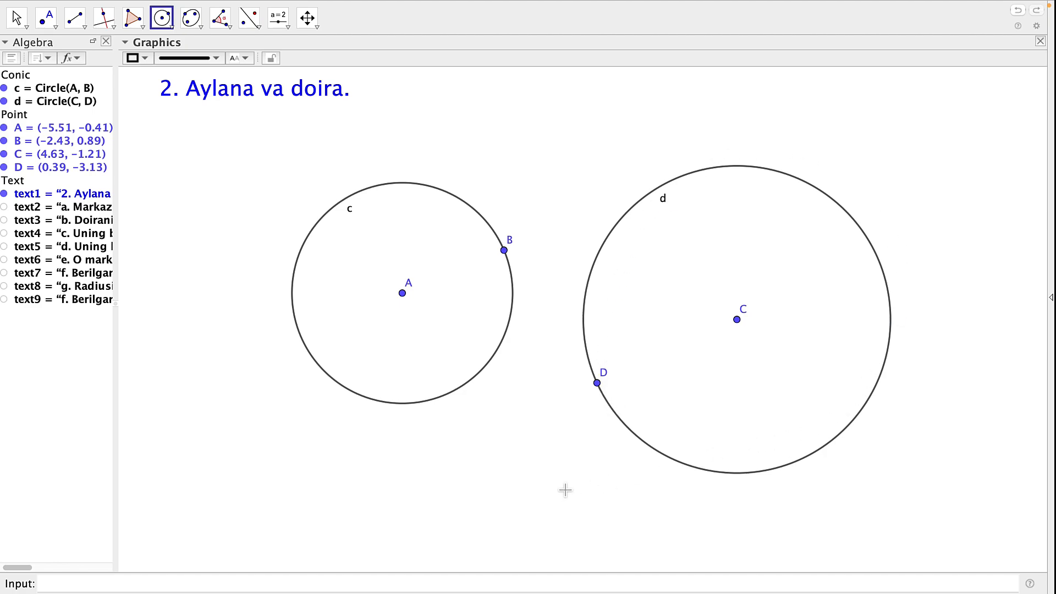
Draw two more circles: one from about (-2.05, -4.97) through (-0.81, -2.25), another from about (-1.23, 5.25) through a point on circle d.
{"action": "left_click", "coordinate": [517, 444]}
{"action": "left_click", "coordinate": [558, 354]}
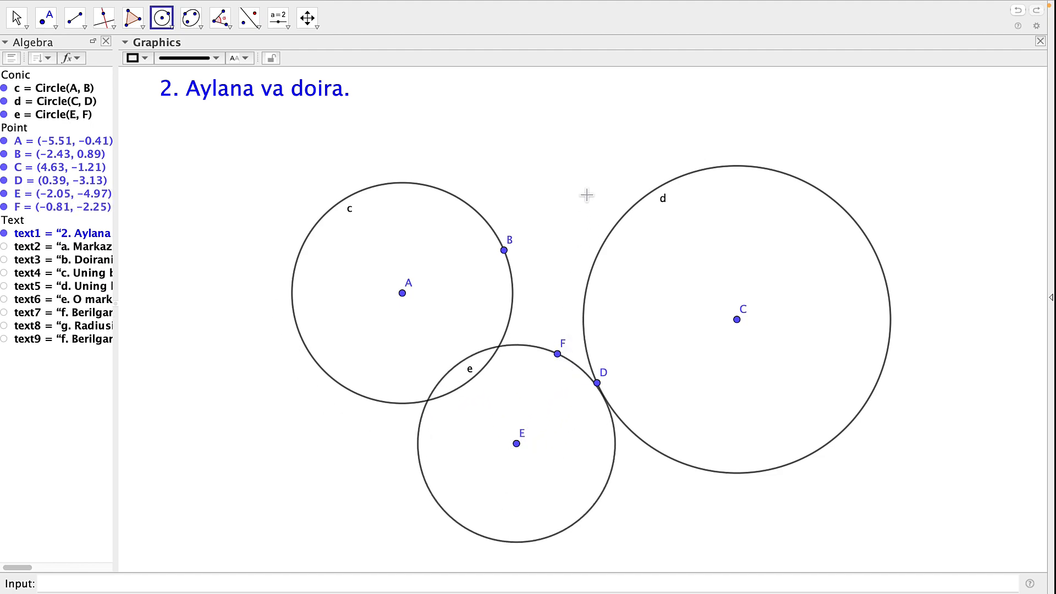
{"action": "left_click", "coordinate": [543, 106]}
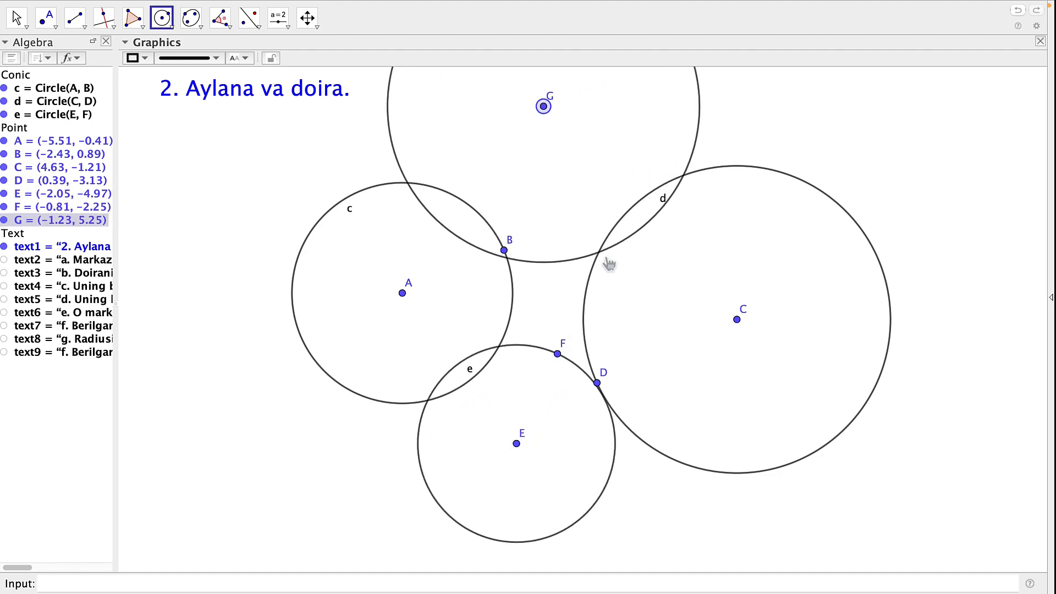
{"action": "left_click", "coordinate": [597, 256]}
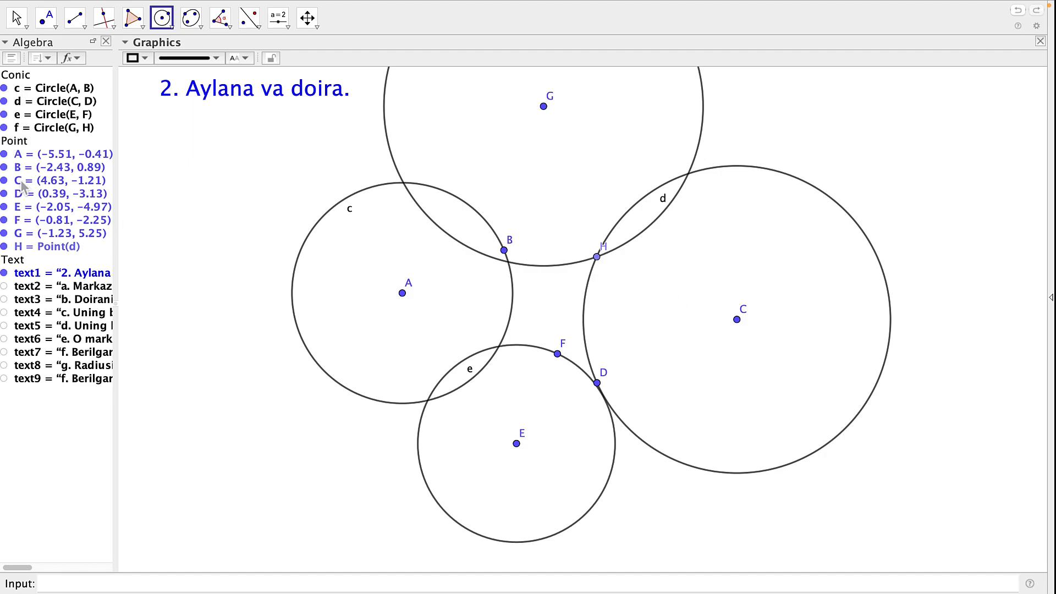
Delete all points with their circles, and draw a new circle centred at about (-2.07, -1.25) through about (2.07, 0.09).
{"action": "left_click", "coordinate": [15, 145]}
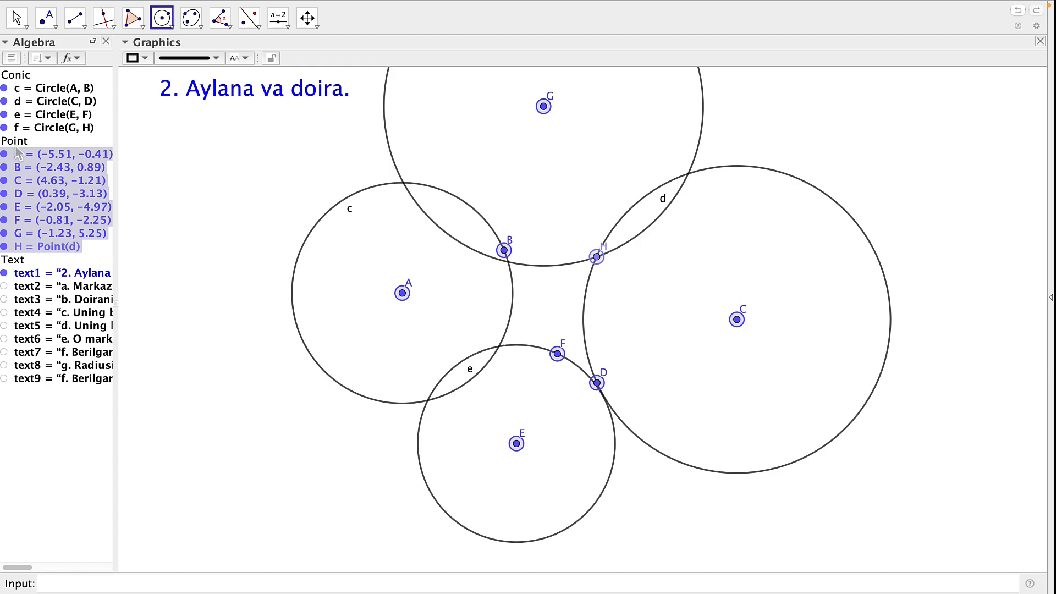
{"action": "key", "text": "Delete"}
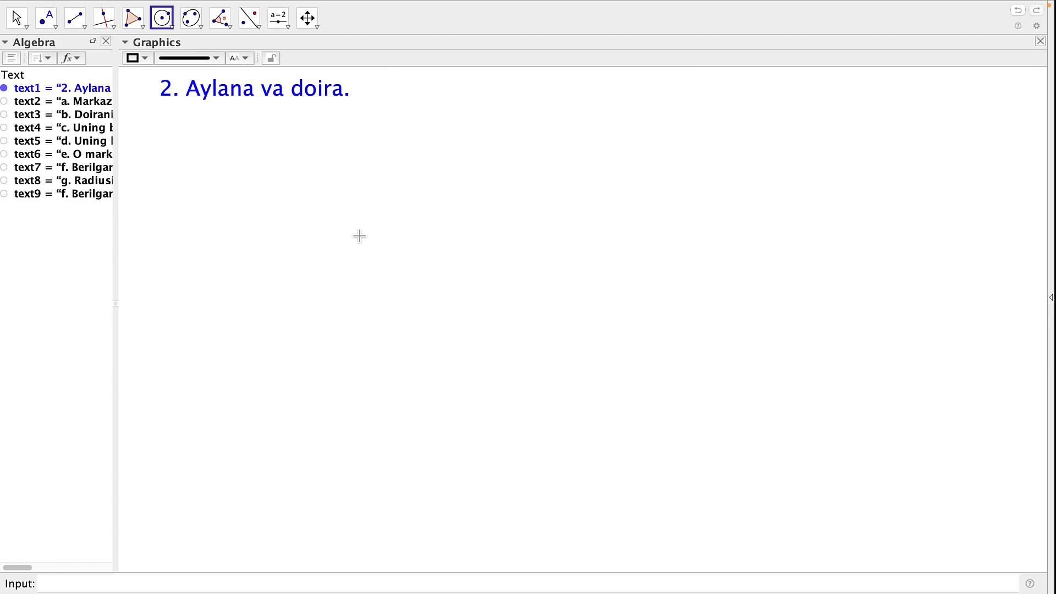
{"action": "left_click", "coordinate": [518, 322]}
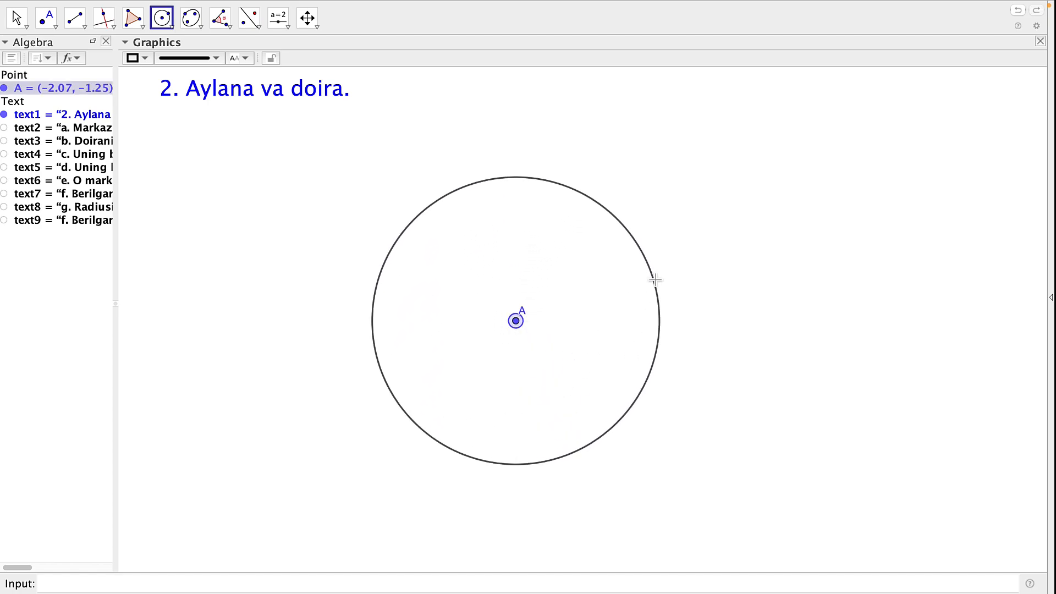
{"action": "left_click", "coordinate": [653, 278]}
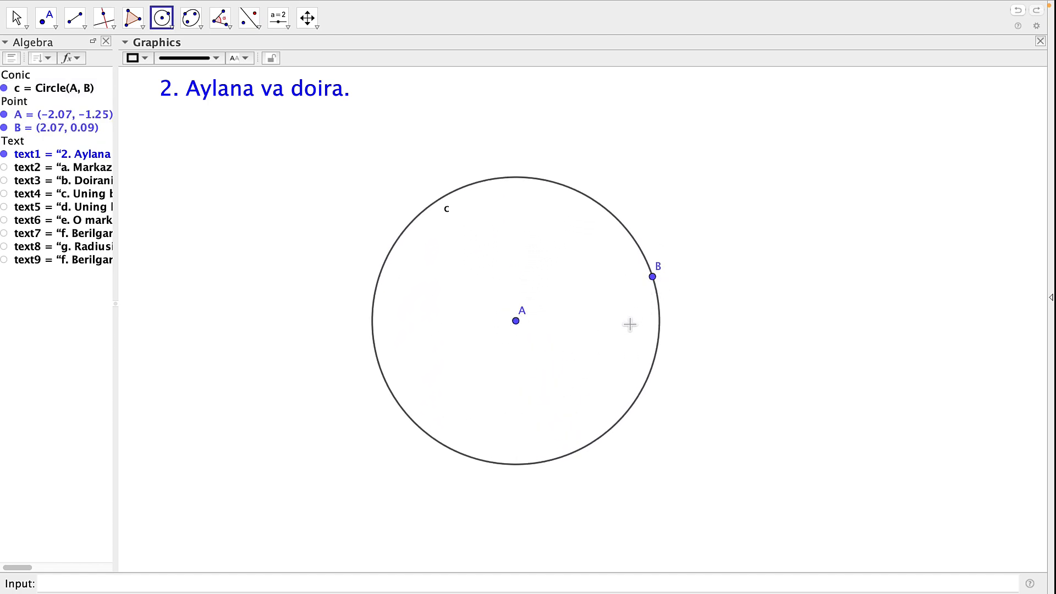
{"action": "key", "text": "Escape"}
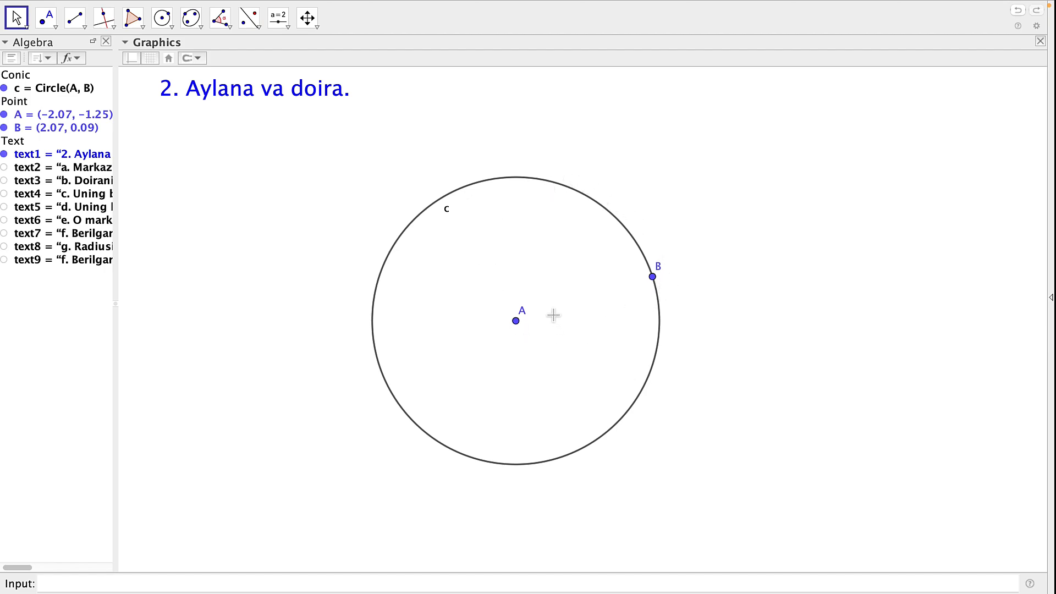
Draw a radius segment from centre A to point B, and a chord between two new points on the upper part of the circle.
{"action": "left_click", "coordinate": [82, 27]}
{"action": "left_click", "coordinate": [88, 72]}
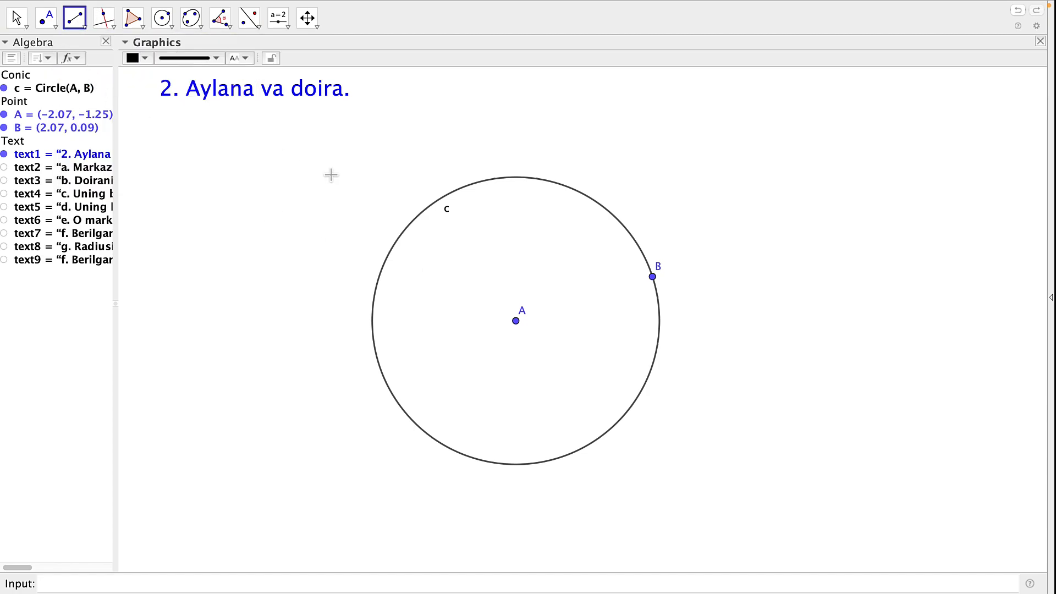
{"action": "left_click", "coordinate": [526, 325]}
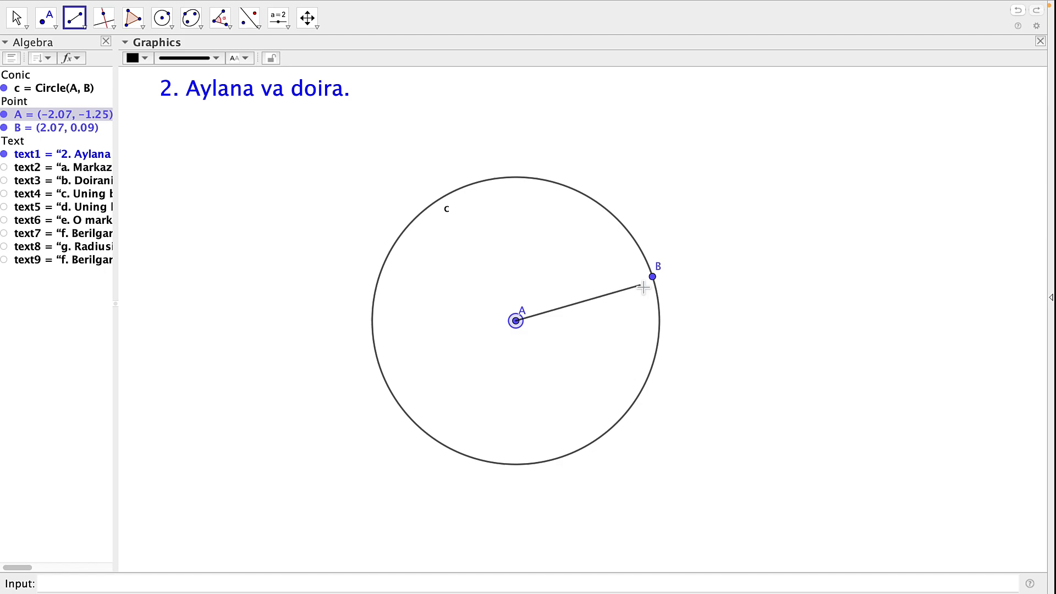
{"action": "left_click", "coordinate": [653, 279]}
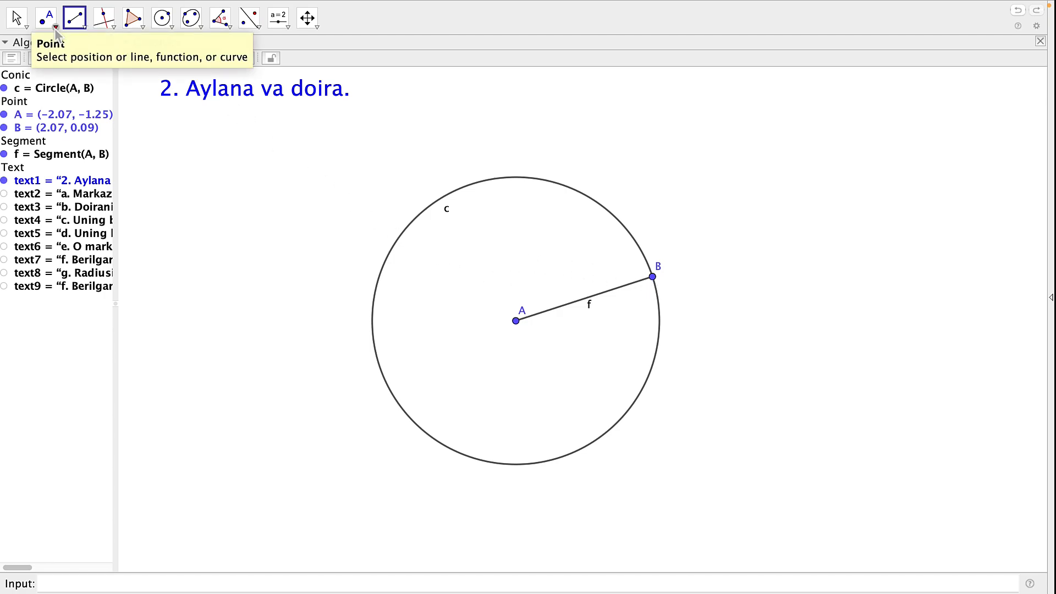
{"action": "left_click", "coordinate": [388, 256]}
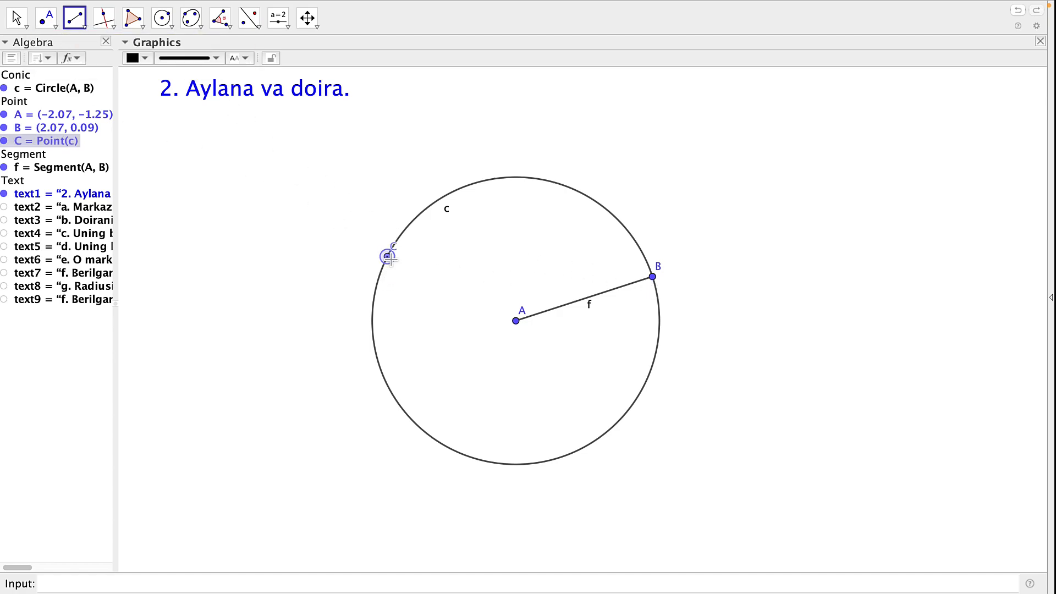
{"action": "left_click", "coordinate": [608, 210]}
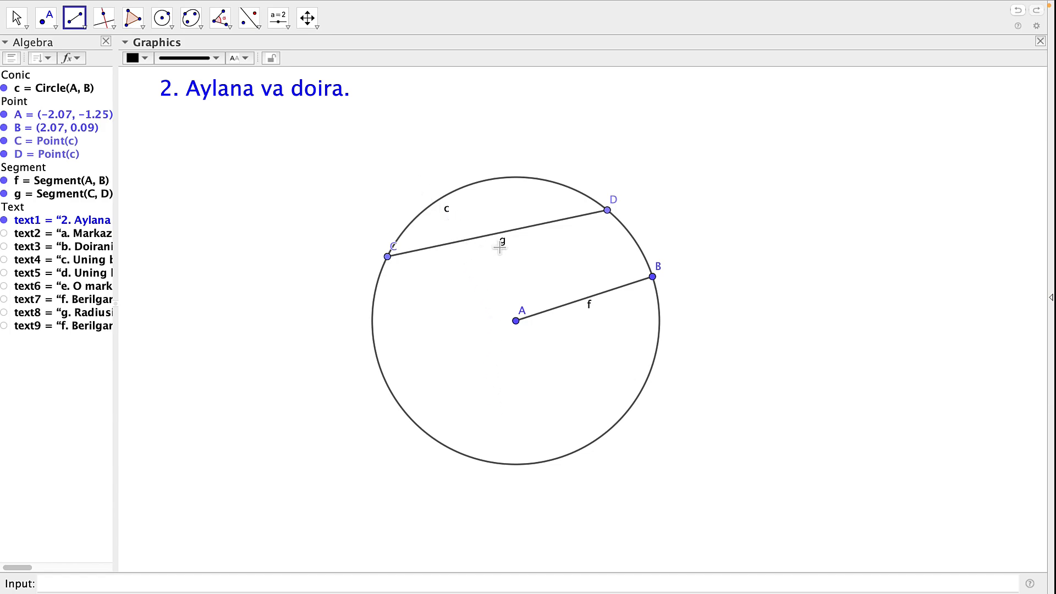
{"action": "key", "text": "Escape"}
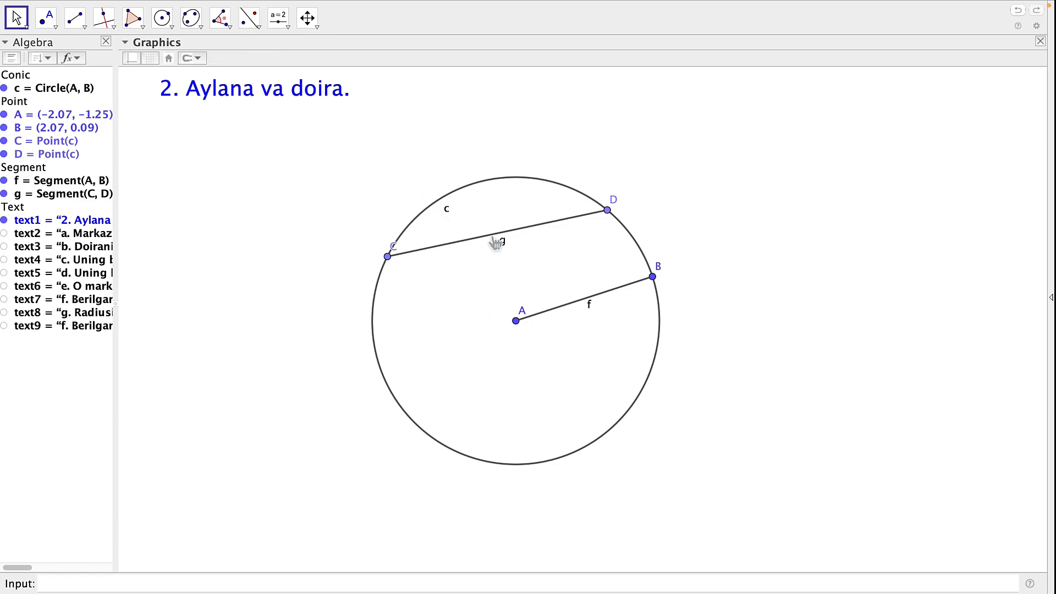
Delete all points with their dependent shapes, and draw a circle of radius 5 centred at about (-3.13, -0.31).
{"action": "left_click", "coordinate": [20, 107]}
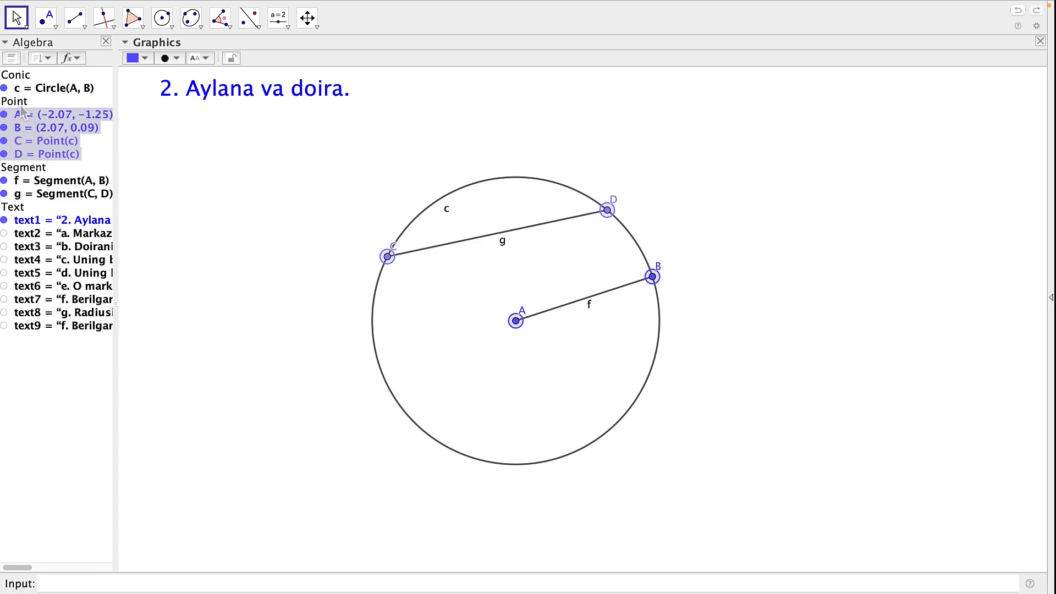
{"action": "key", "text": "Delete"}
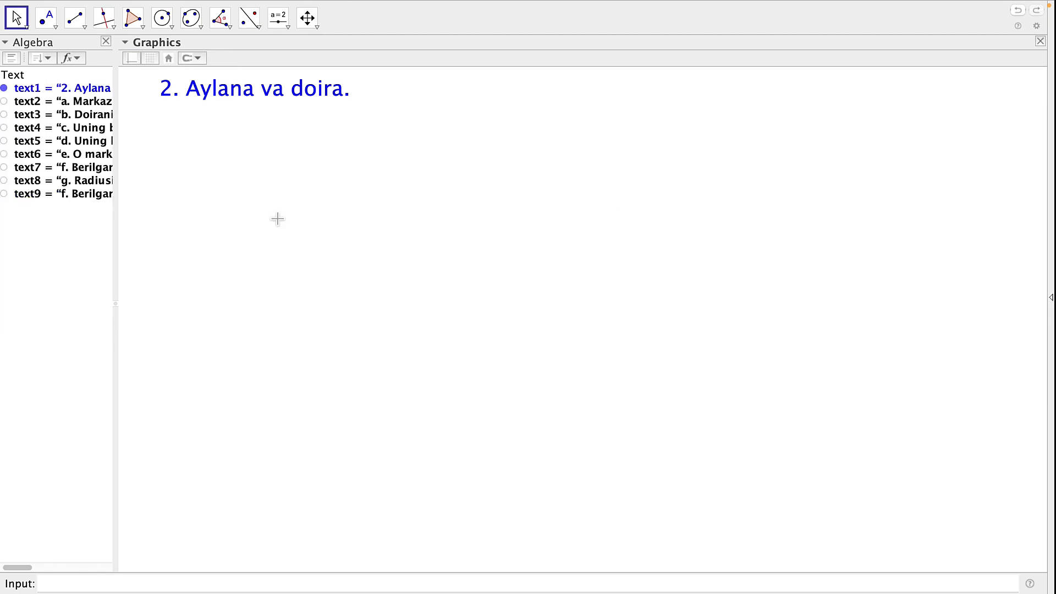
{"action": "left_click", "coordinate": [173, 32]}
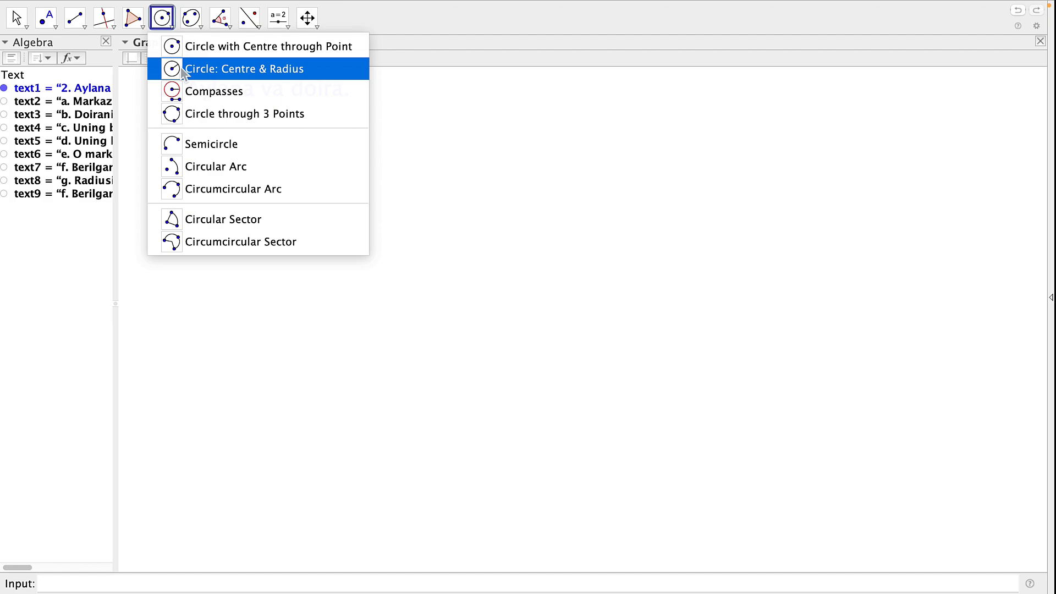
{"action": "left_click", "coordinate": [181, 69]}
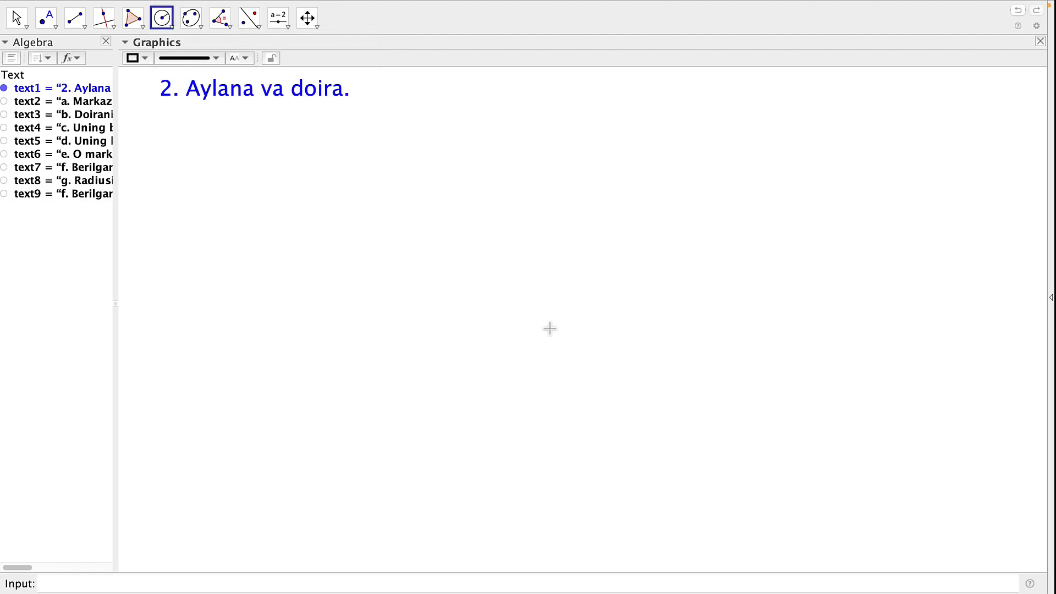
{"action": "left_click", "coordinate": [485, 293]}
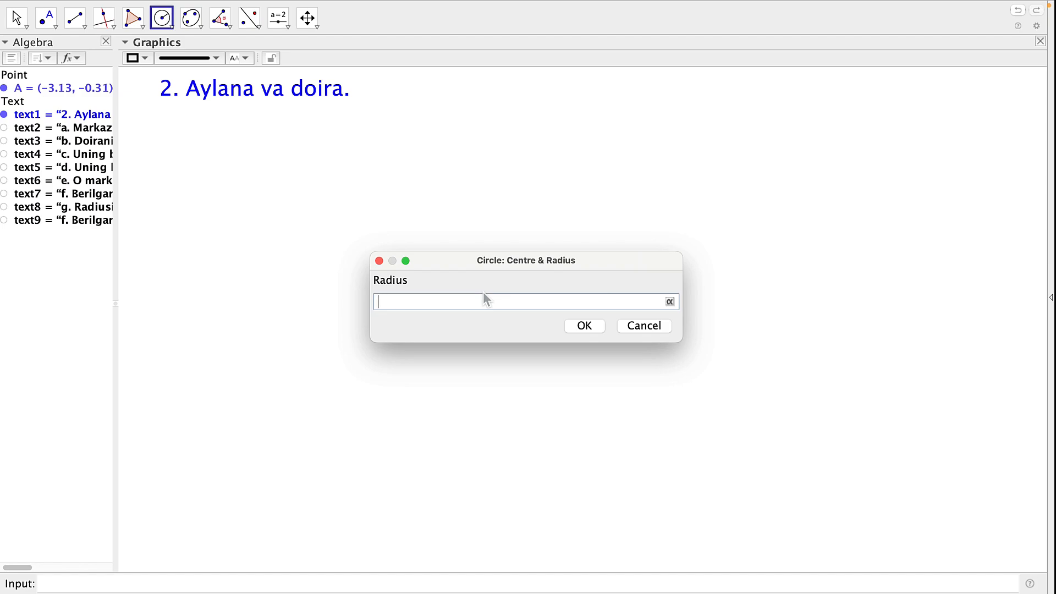
{"action": "type", "text": "5"}
{"action": "left_click", "coordinate": [586, 326]}
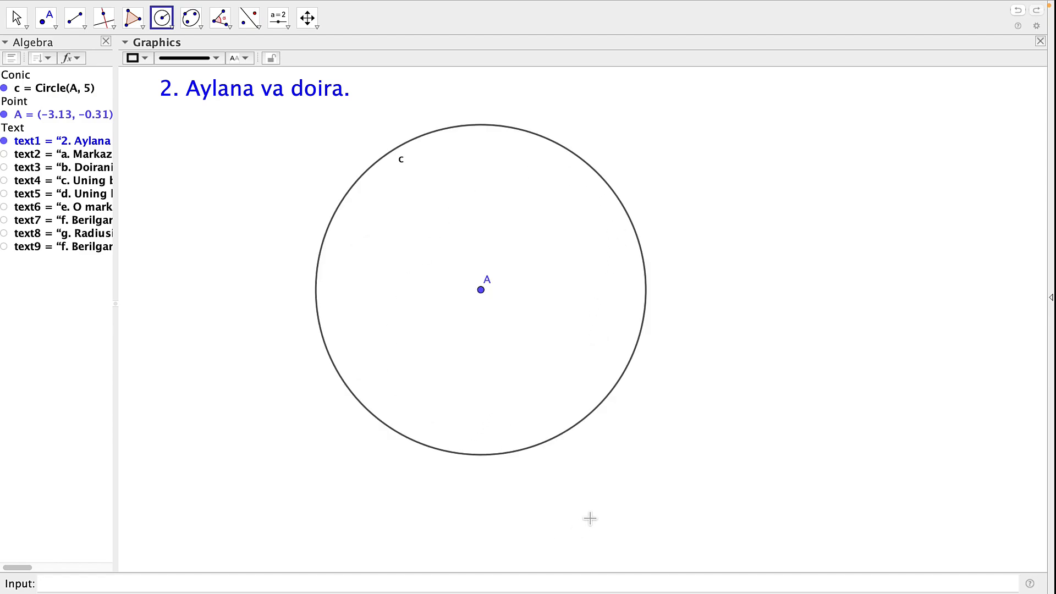
{"action": "key", "text": "Escape"}
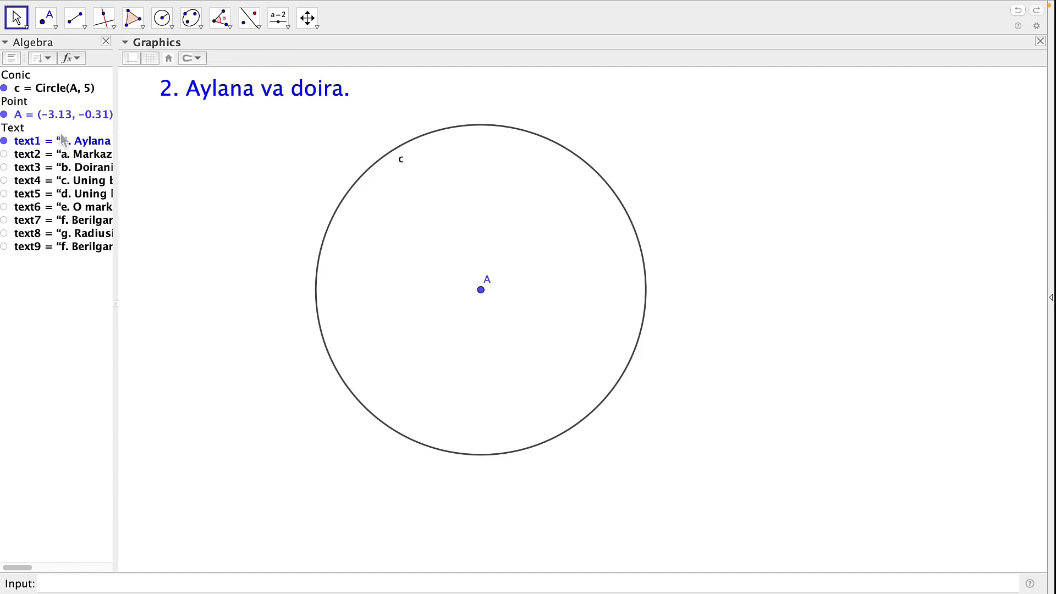
Delete centre point A together with the radius 5 circle that depends on it.
{"action": "left_click", "coordinate": [41, 117]}
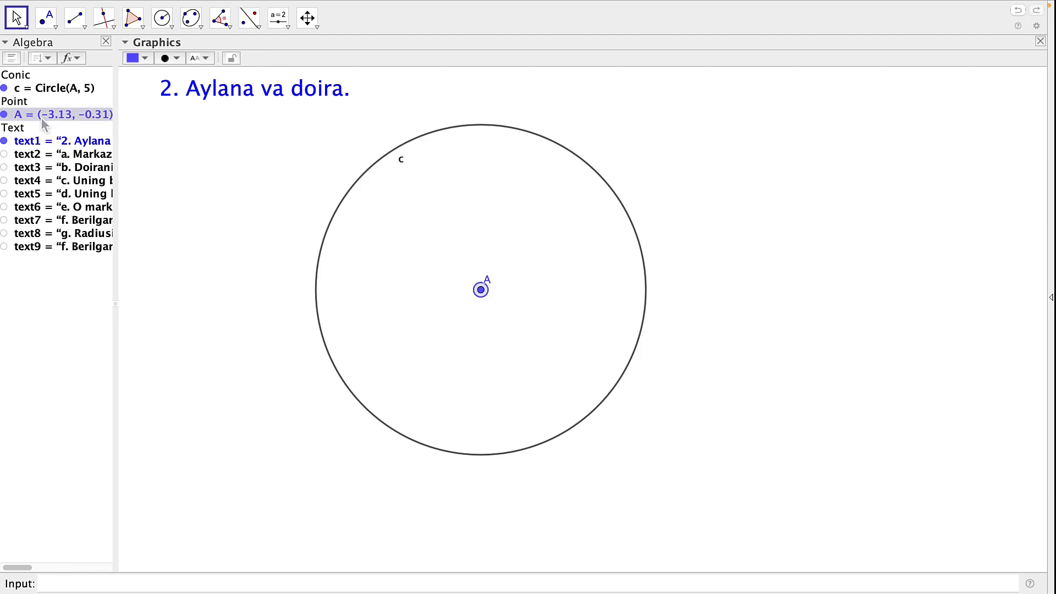
{"action": "key", "text": "Delete"}
{"action": "left_click", "coordinate": [183, 214]}
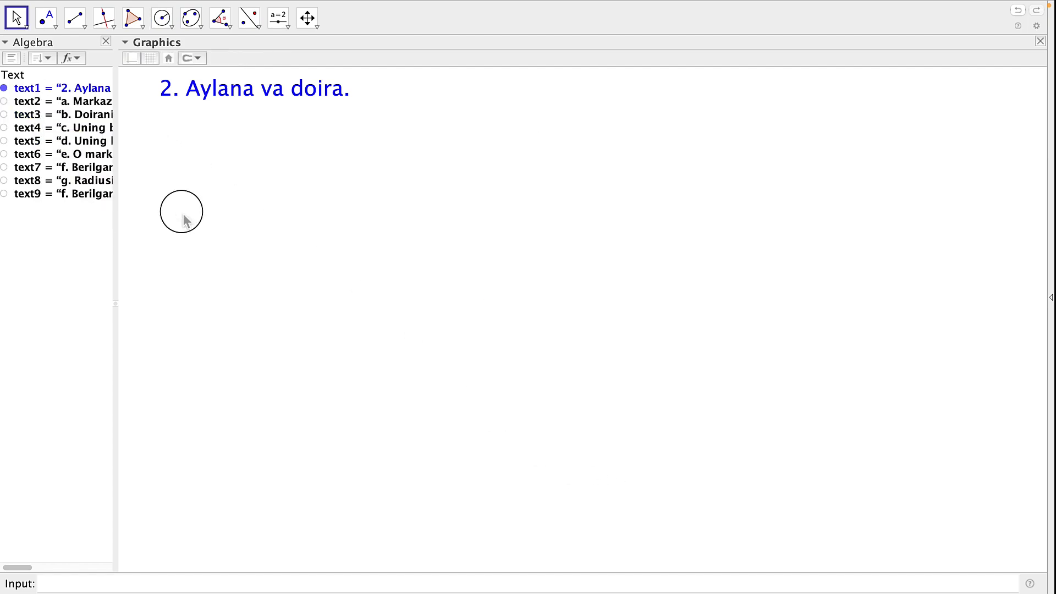
Draw a segment from about (-9.55, 0.65) to about (-4.29, 4.17) in the empty drawing area.
{"action": "left_click", "coordinate": [75, 17]}
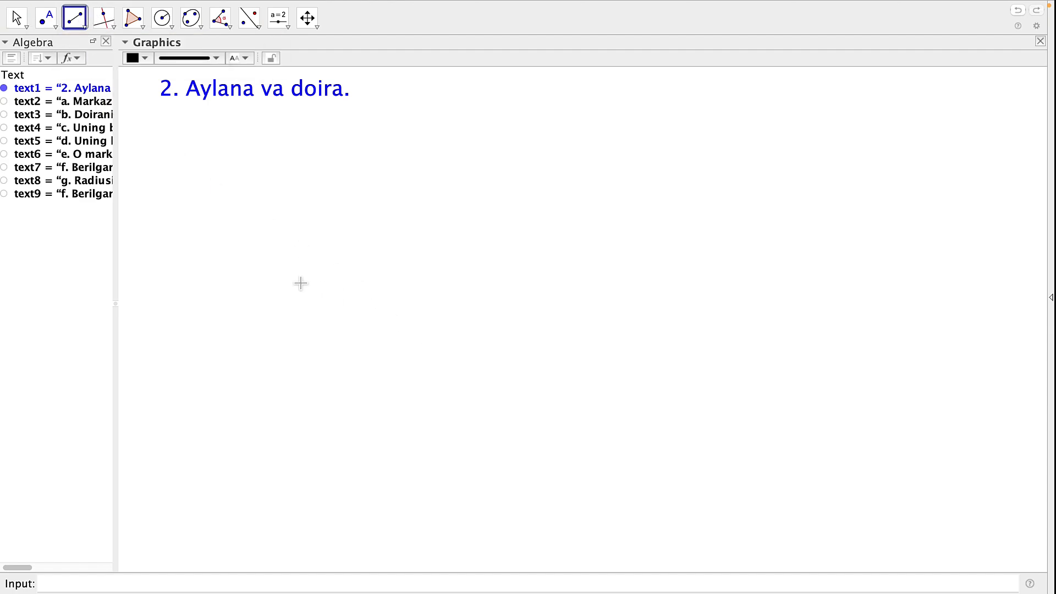
{"action": "left_click", "coordinate": [269, 258]}
{"action": "left_click", "coordinate": [443, 142]}
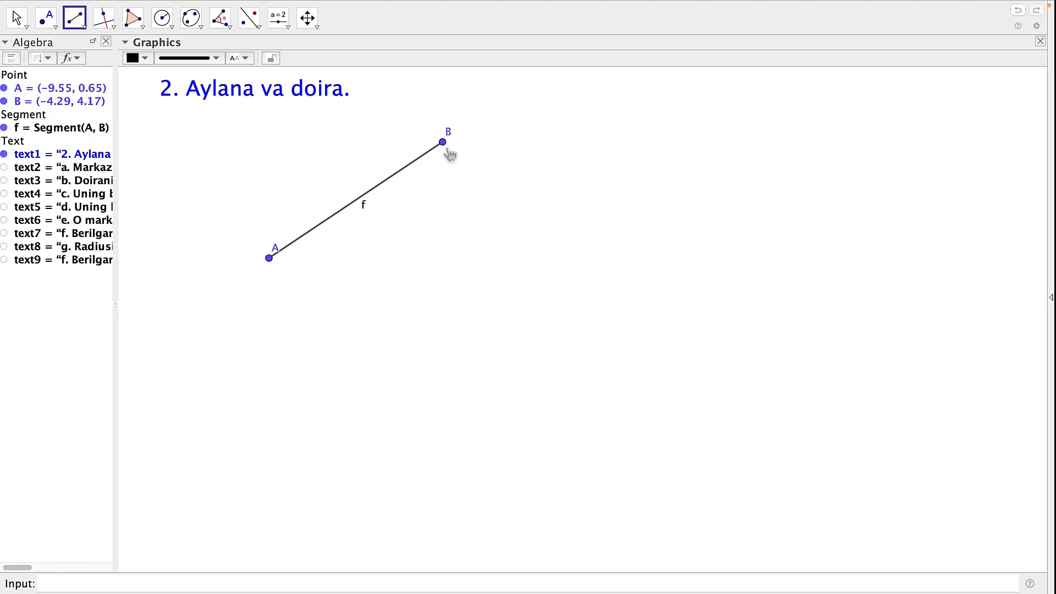
{"action": "key", "text": "Escape"}
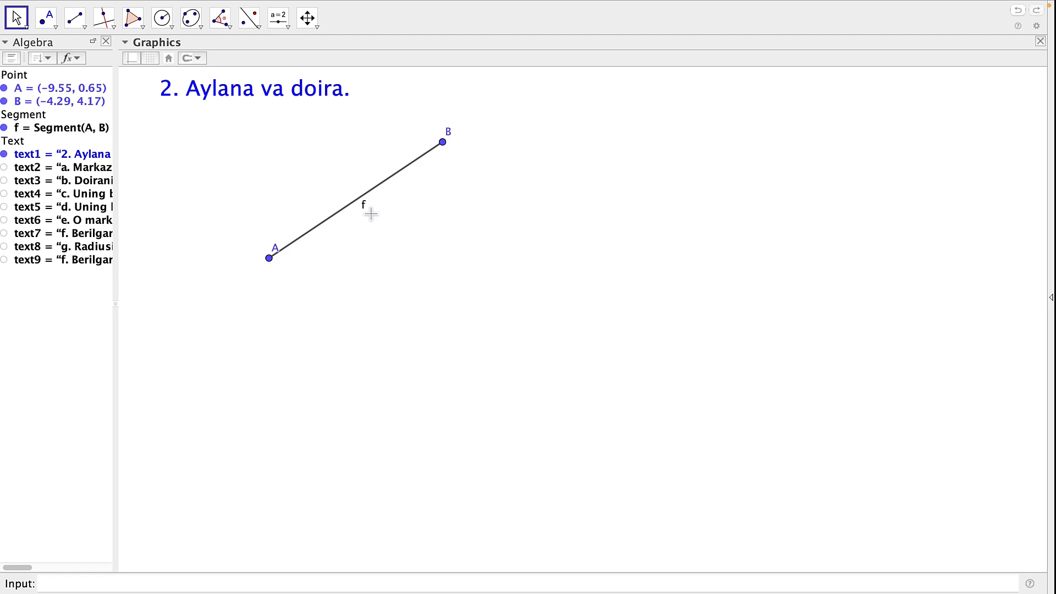
Draw a circle by centre and radius, centred at about (2.75, -1.43), using the segment length f as its radius.
{"action": "left_click", "coordinate": [174, 31]}
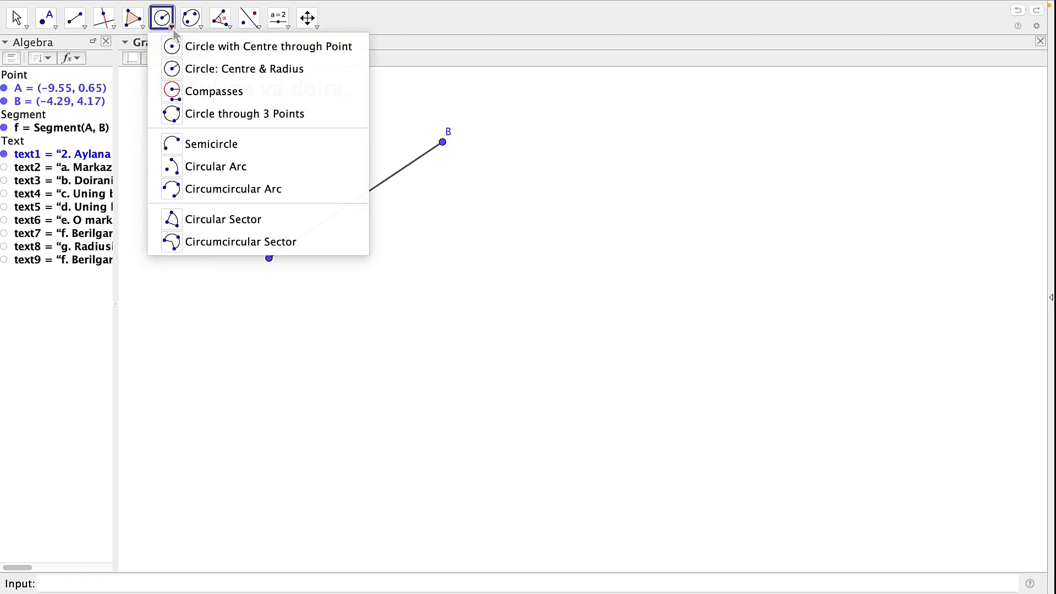
{"action": "left_click", "coordinate": [180, 76]}
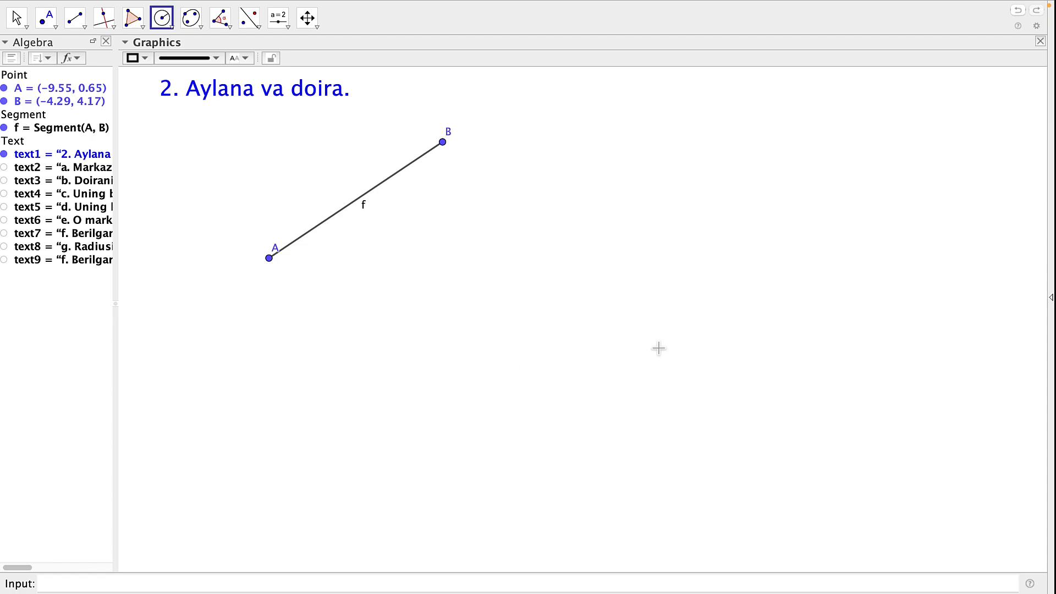
{"action": "left_click", "coordinate": [678, 331]}
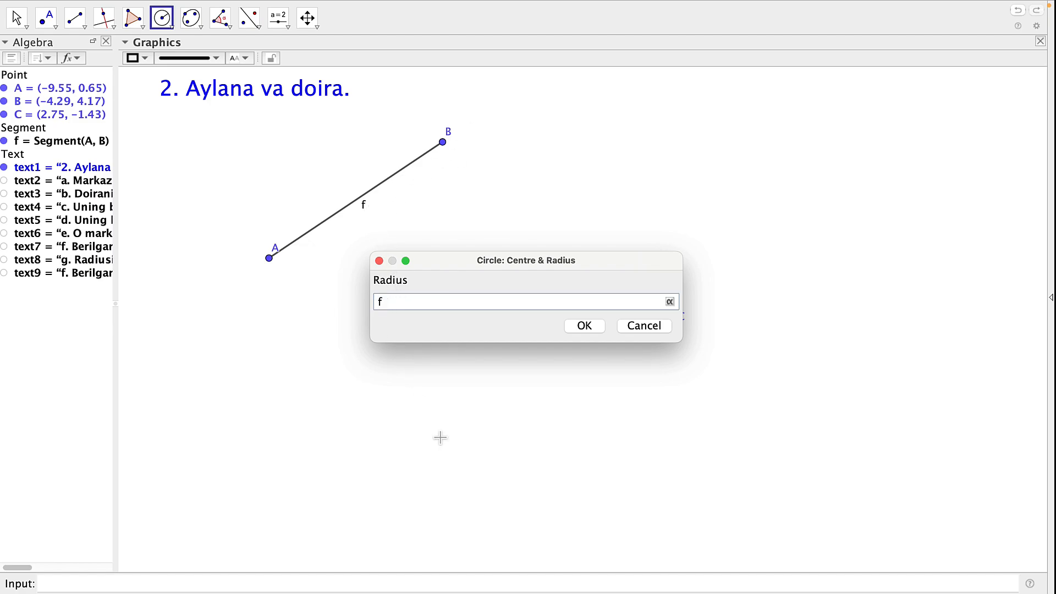
{"action": "left_click", "coordinate": [585, 327]}
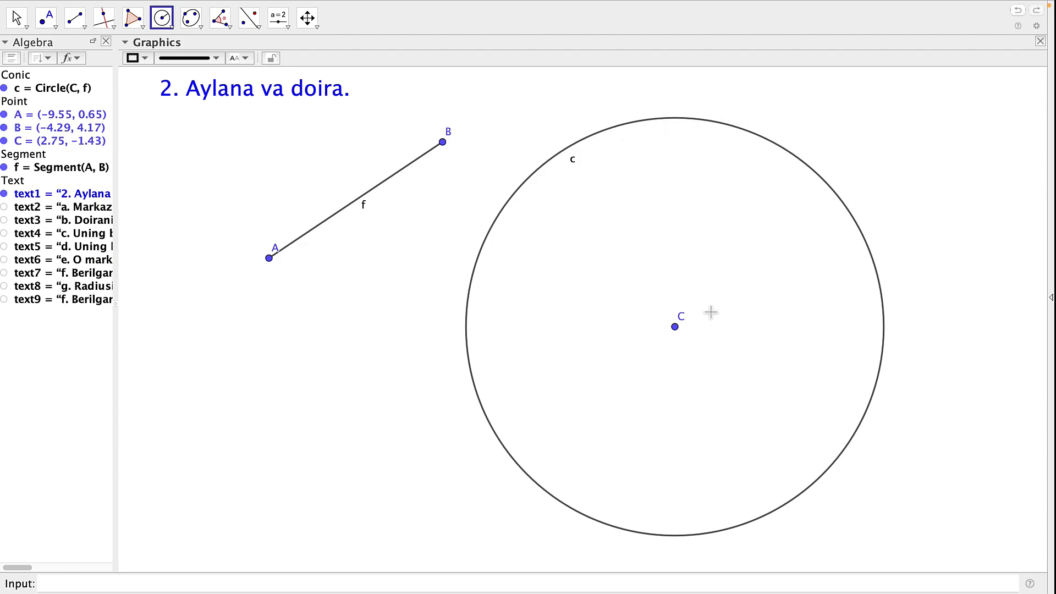
Delete all three points together with the segment and circle that depend on them.
{"action": "key", "text": "Escape"}
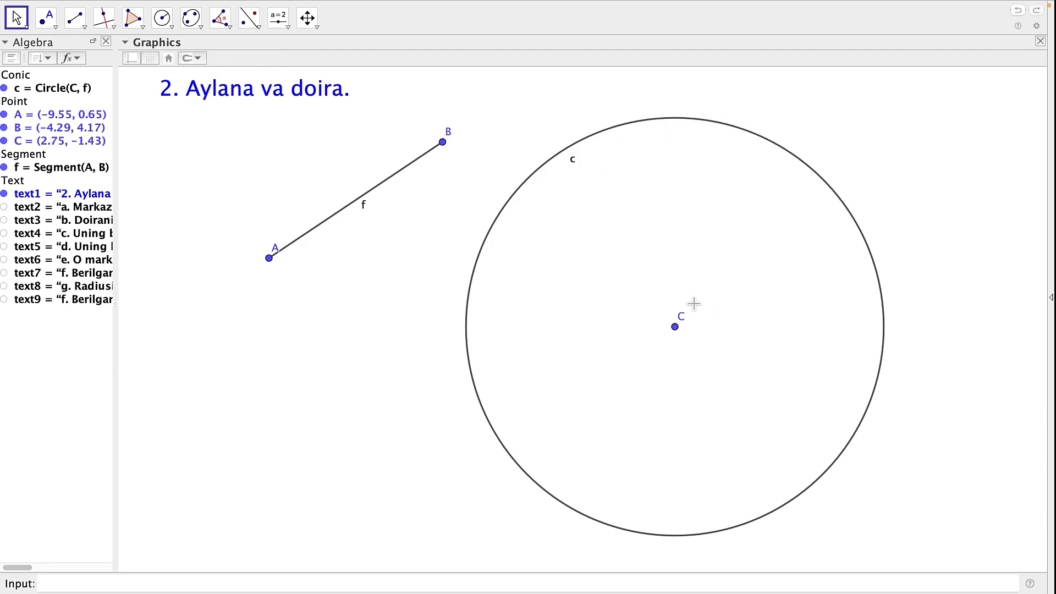
{"action": "left_click", "coordinate": [21, 106]}
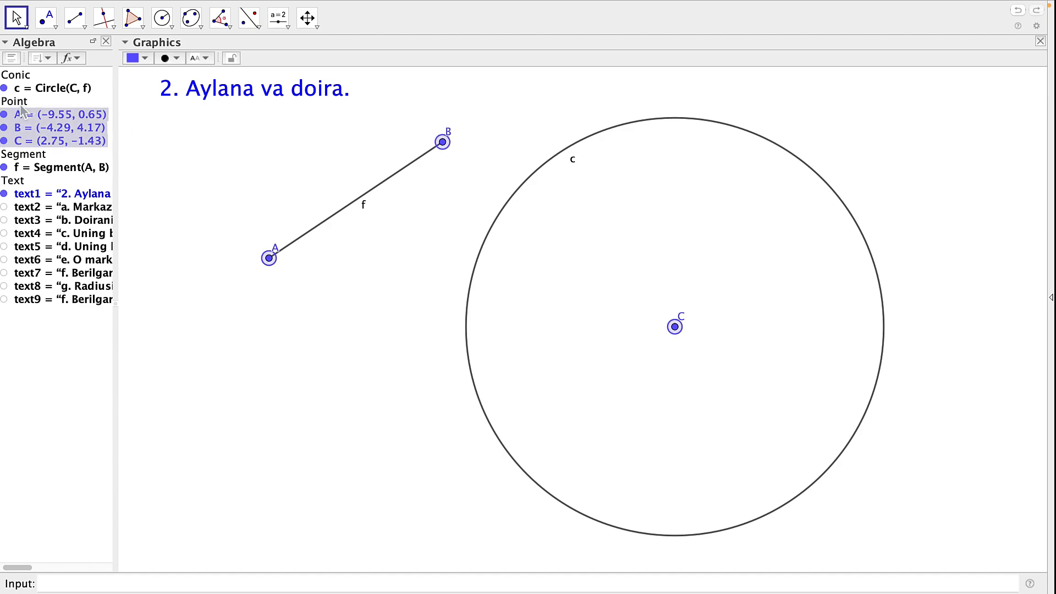
{"action": "key", "text": "Delete"}
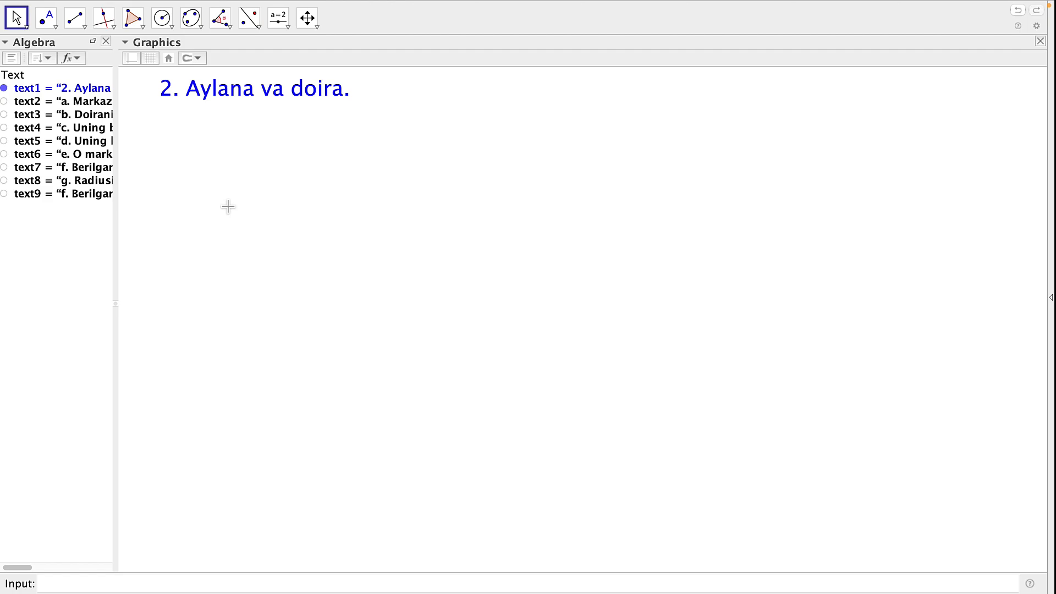
Draw two concentric circles by centre and radius, with radii 1 and 2, centred at about (-1.95, -1.49).
{"action": "left_click", "coordinate": [173, 26]}
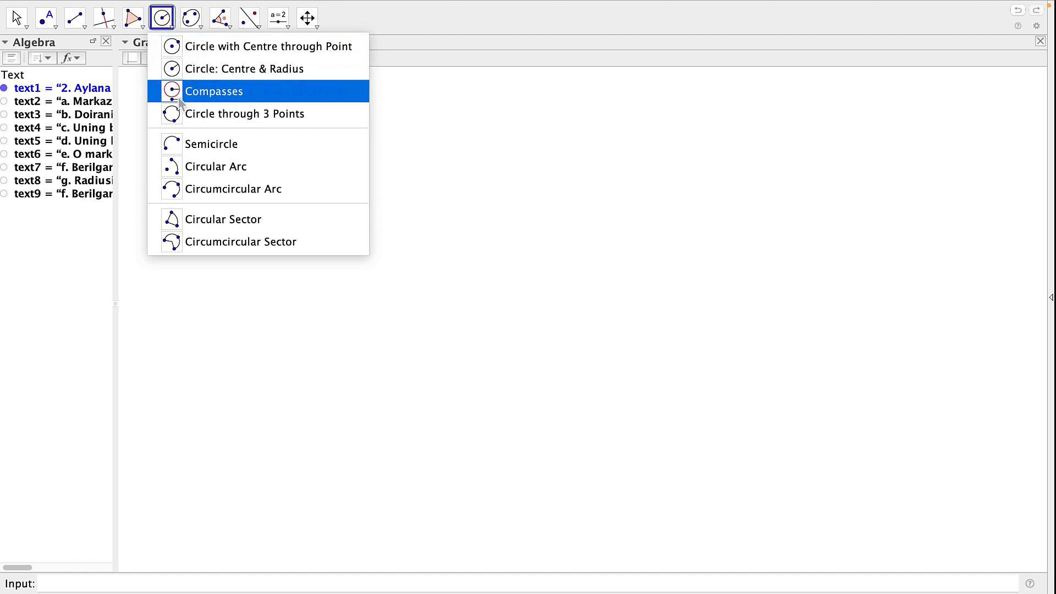
{"action": "left_click", "coordinate": [177, 71]}
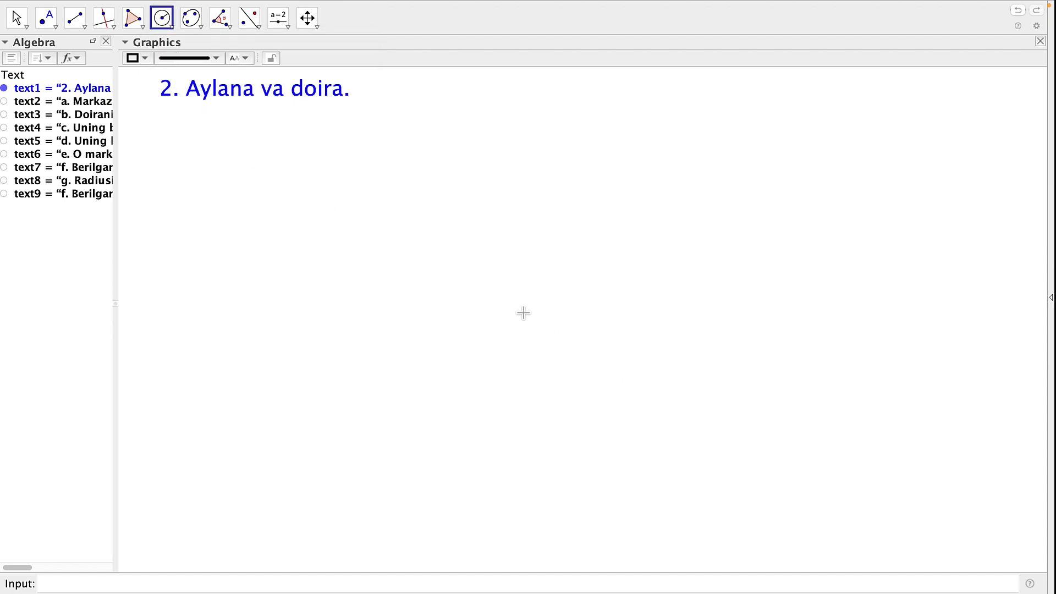
{"action": "left_click", "coordinate": [522, 330]}
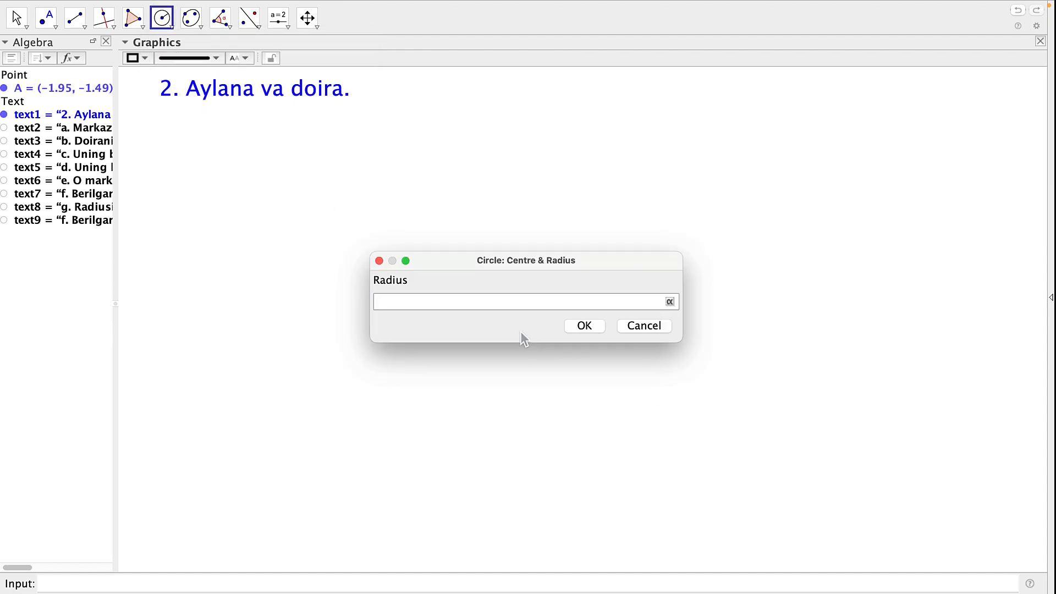
{"action": "type", "text": "1"}
{"action": "left_click", "coordinate": [597, 326]}
{"action": "left_click", "coordinate": [522, 331]}
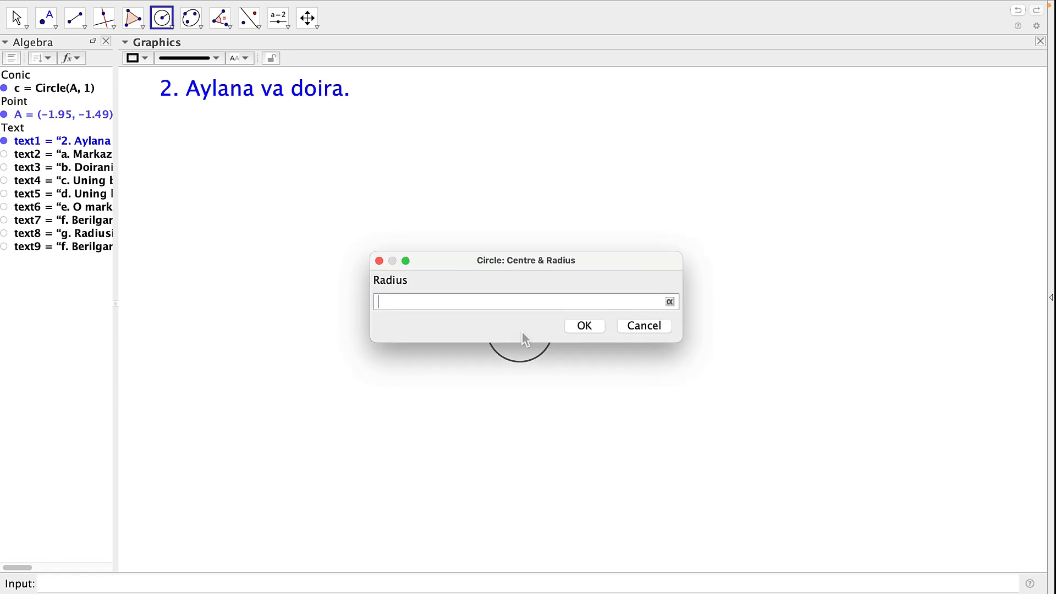
{"action": "type", "text": "2"}
{"action": "left_click", "coordinate": [586, 327]}
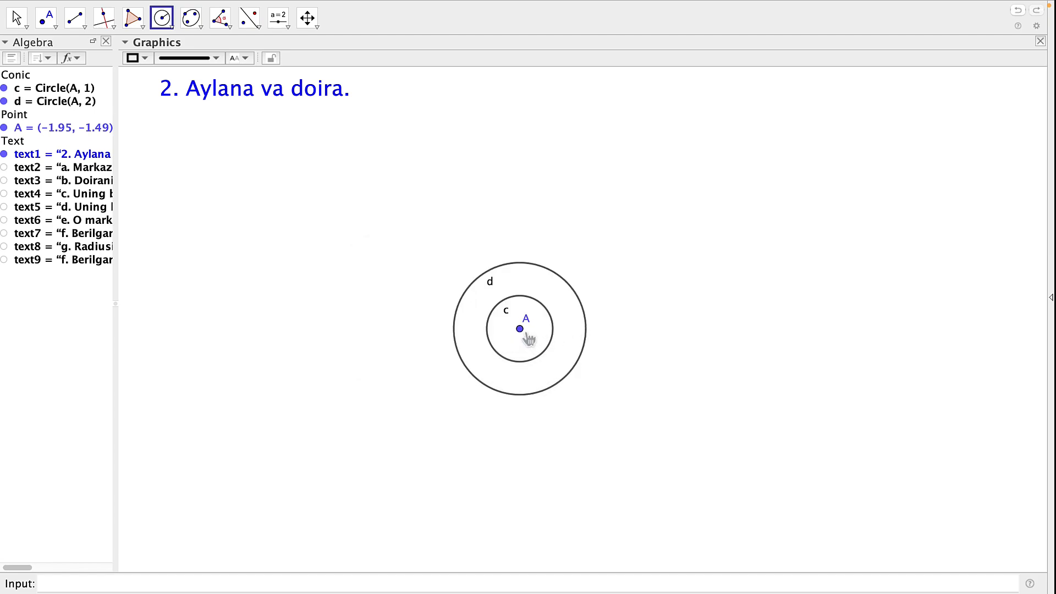
Add three more circles by centre and radius around centre point A, with radii 3, 4 and 5.
{"action": "left_click", "coordinate": [523, 330]}
{"action": "type", "text": "3"}
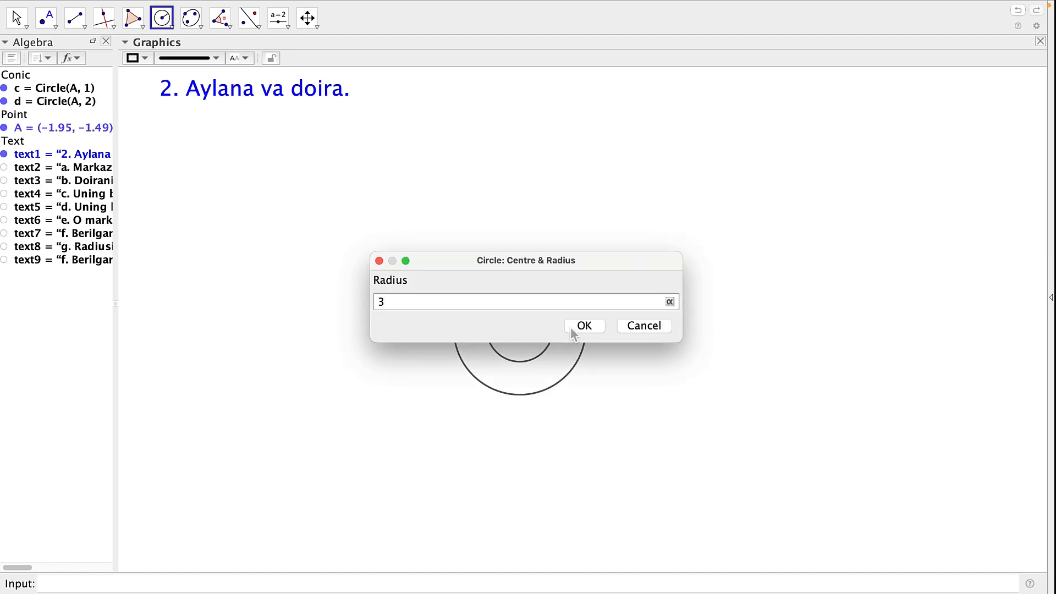
{"action": "left_click", "coordinate": [581, 328]}
{"action": "left_click", "coordinate": [522, 333]}
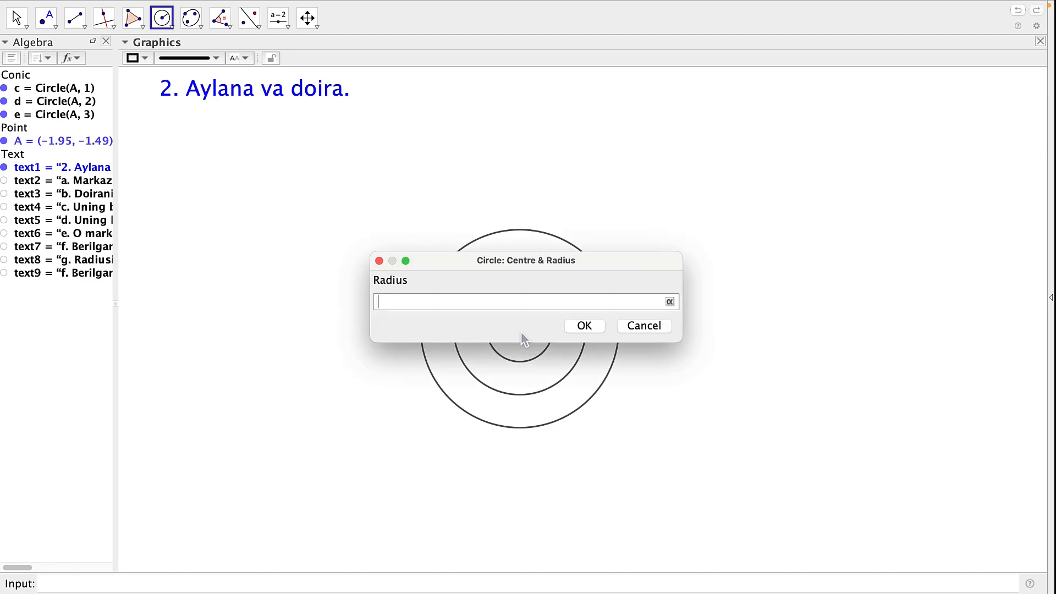
{"action": "type", "text": "4"}
{"action": "left_click", "coordinate": [591, 328]}
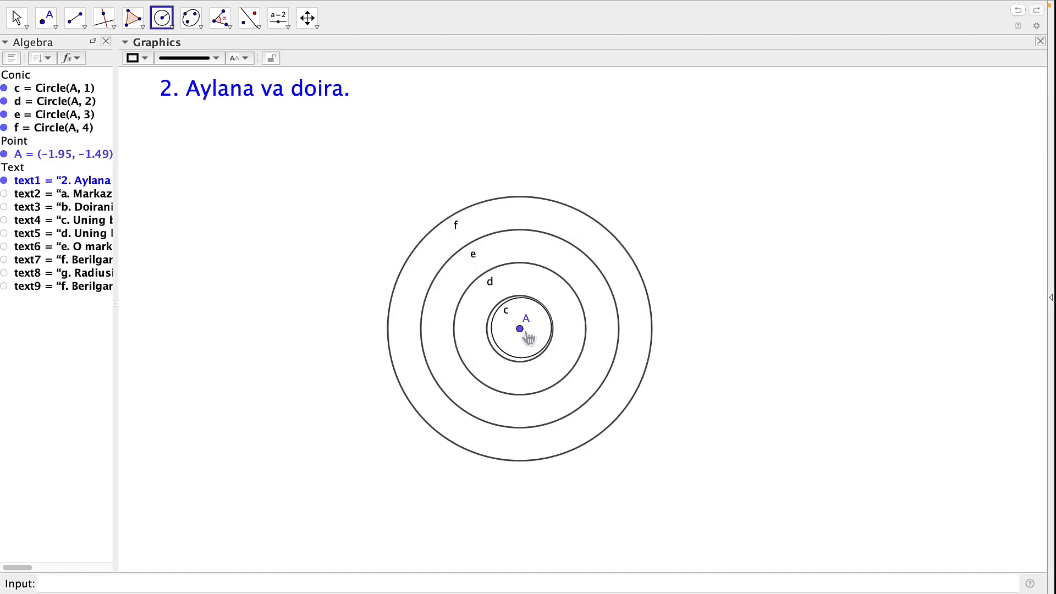
{"action": "left_click", "coordinate": [521, 330]}
{"action": "type", "text": "5"}
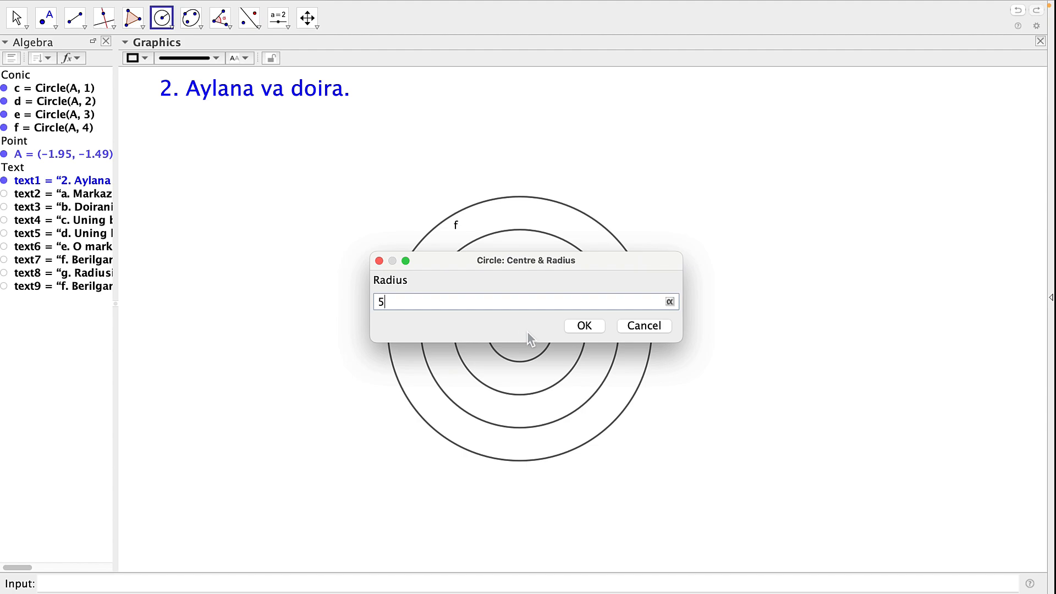
{"action": "left_click", "coordinate": [587, 329]}
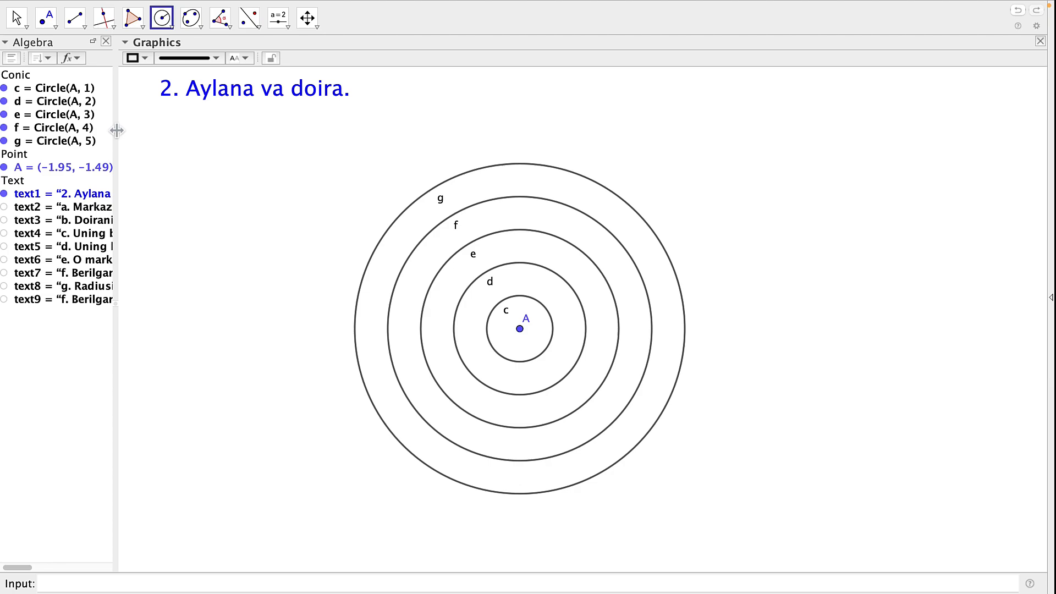
Delete centre point A together with all the concentric circles that depend on it.
{"action": "key", "text": "Escape"}
{"action": "left_click", "coordinate": [38, 170]}
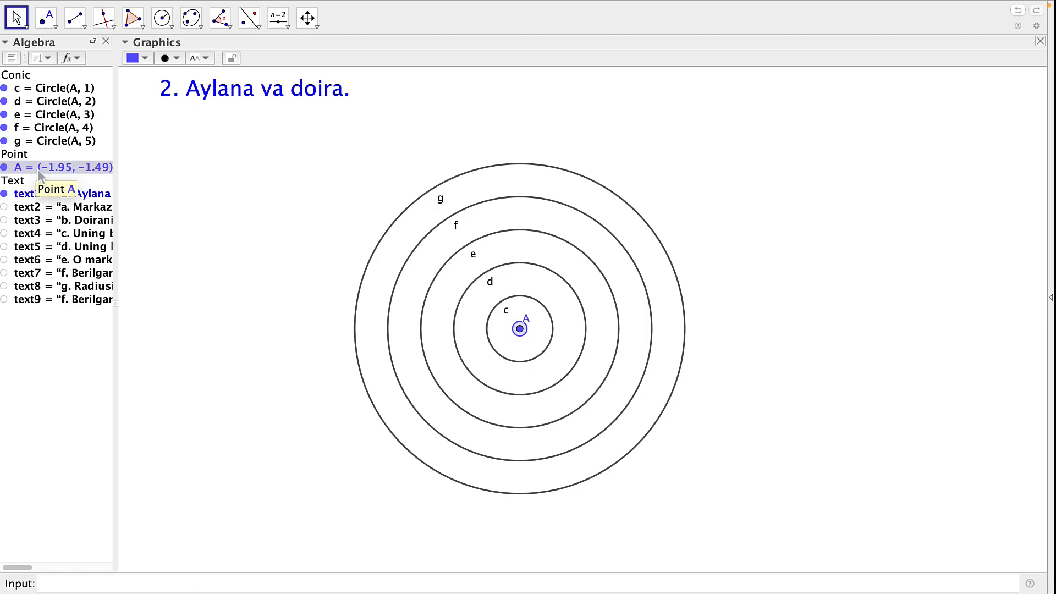
{"action": "key", "text": "Delete"}
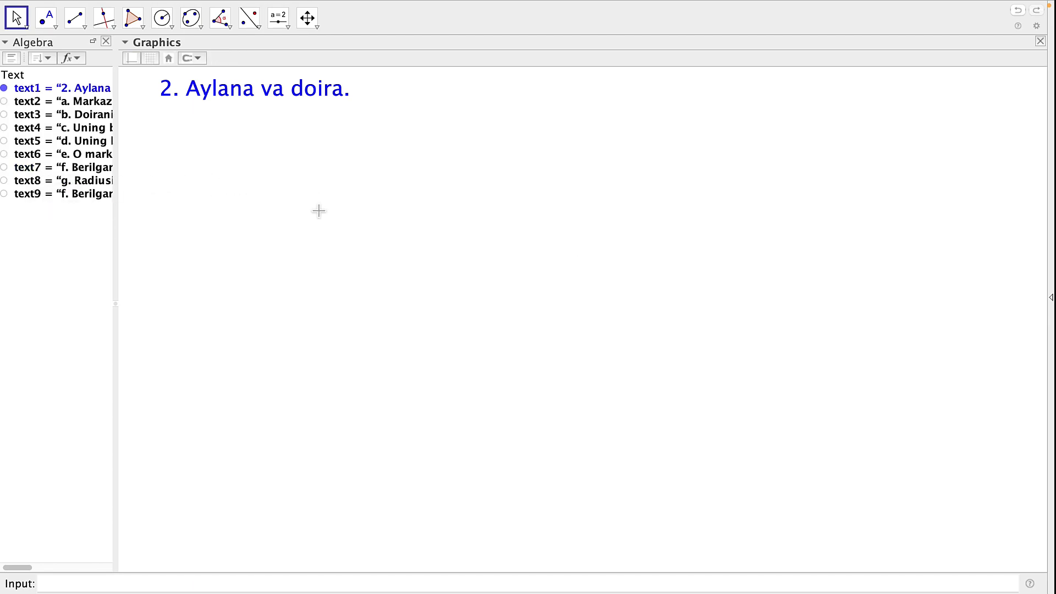
{"action": "left_click", "coordinate": [174, 32]}
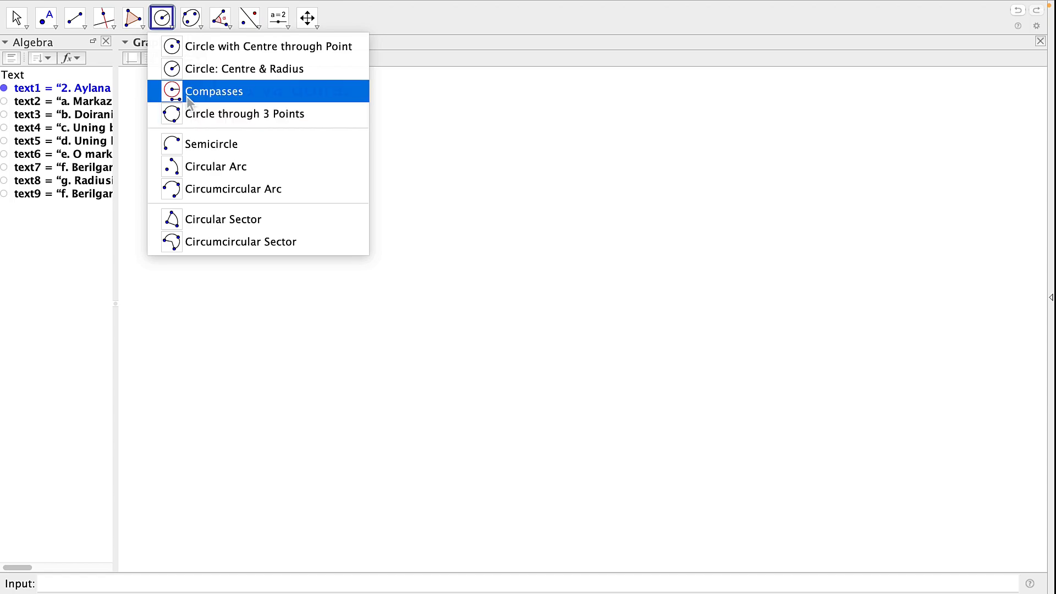
{"action": "left_click", "coordinate": [476, 115]}
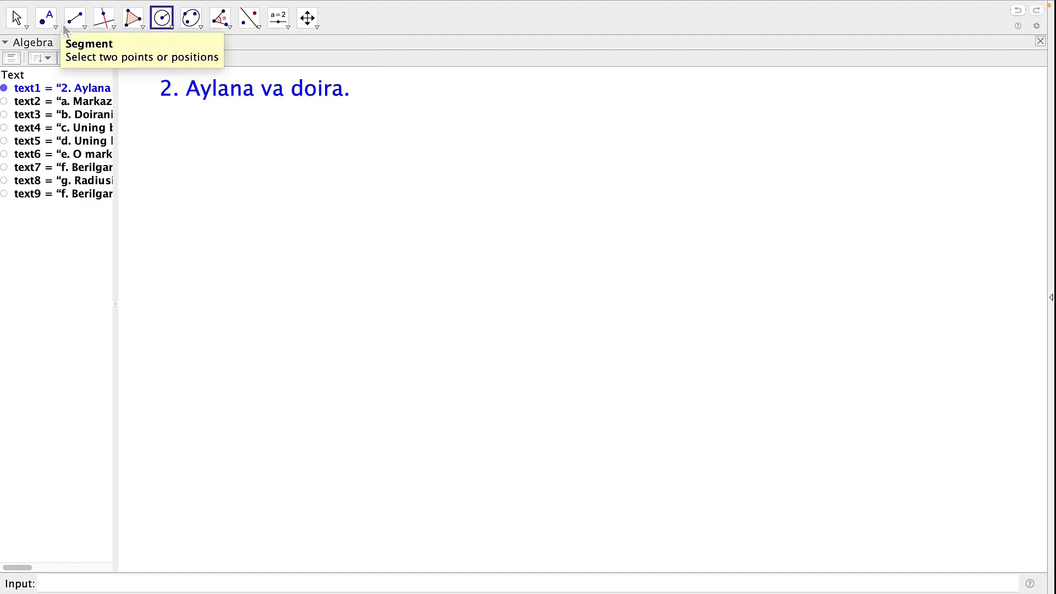
{"action": "left_click", "coordinate": [45, 25]}
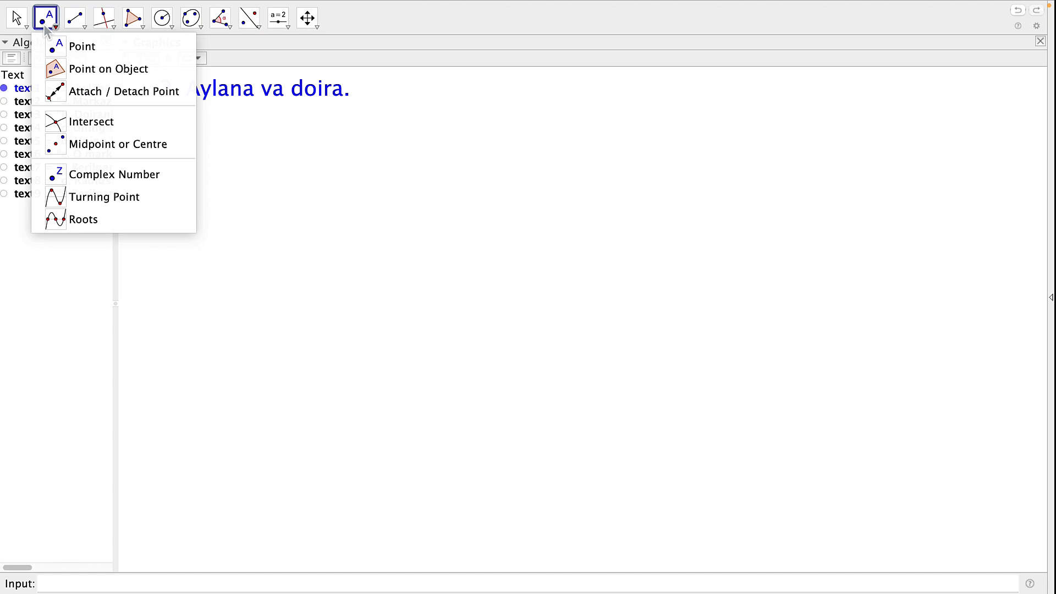
{"action": "left_click", "coordinate": [313, 265]}
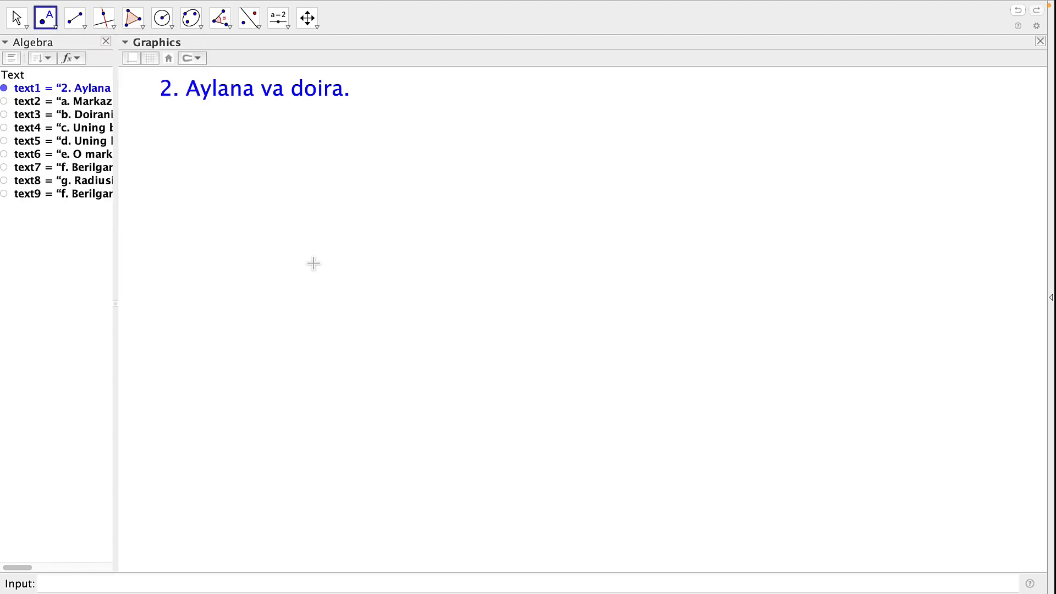
Place two free points at about (-9.79, -0.07) and (-6.81, 2.71) in the empty drawing area.
{"action": "left_click", "coordinate": [47, 27]}
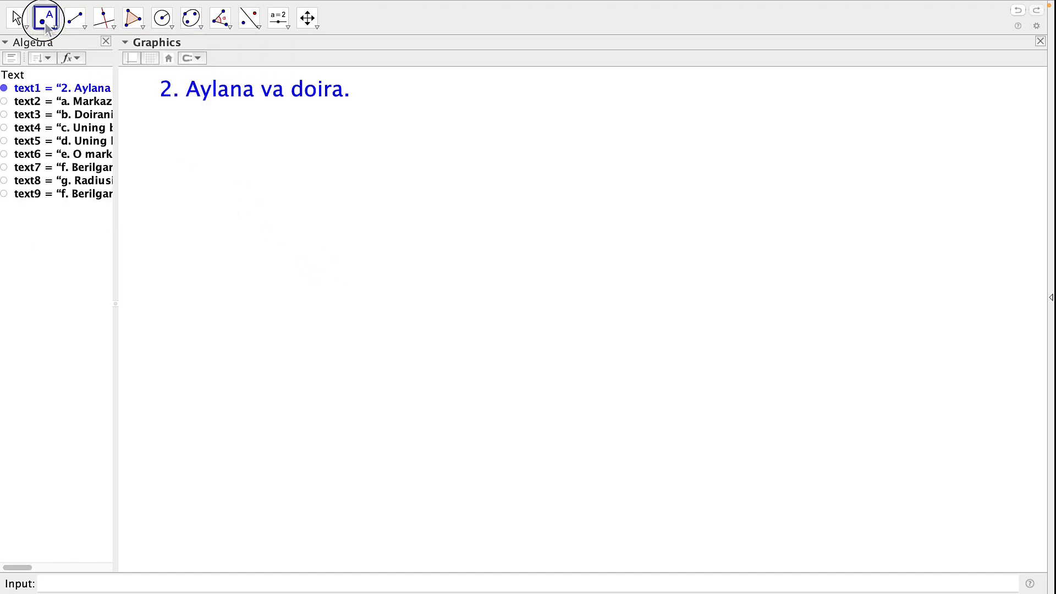
{"action": "left_click", "coordinate": [54, 29]}
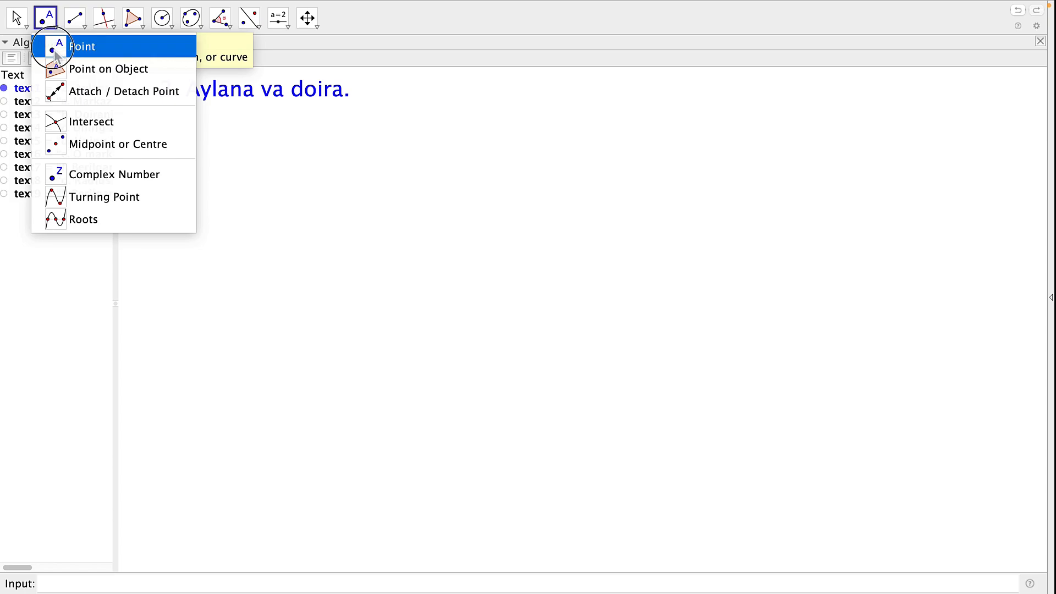
{"action": "left_click", "coordinate": [55, 46]}
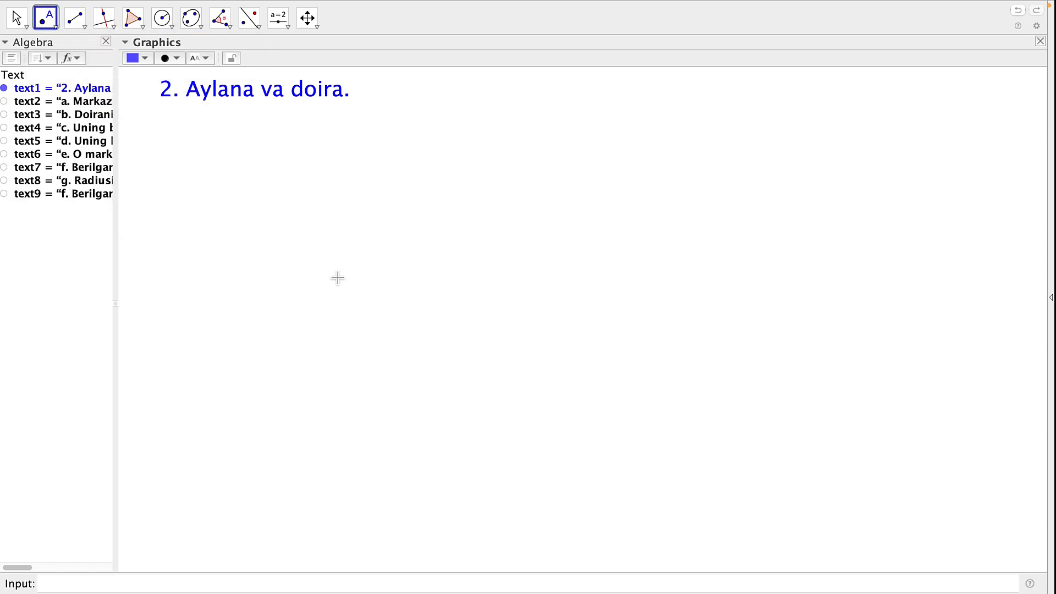
{"action": "left_click", "coordinate": [261, 282]}
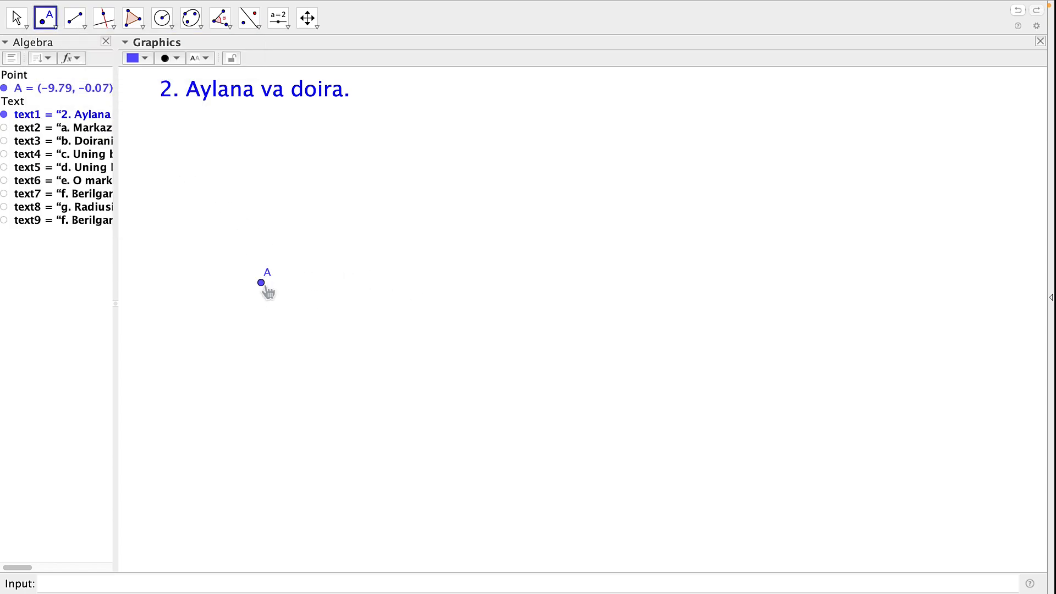
{"action": "left_click", "coordinate": [359, 190]}
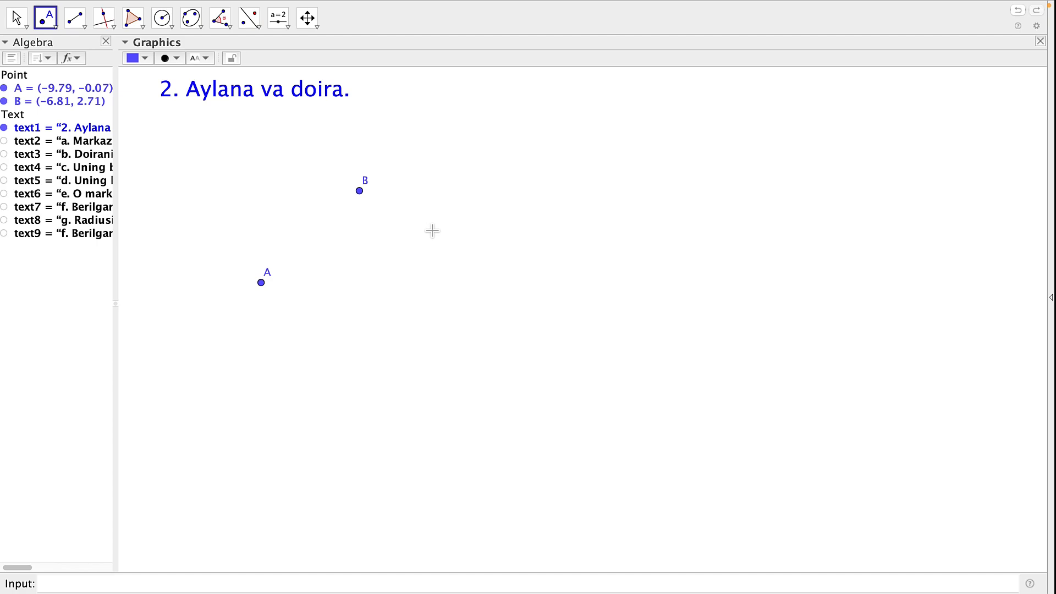
{"action": "key", "text": "Escape"}
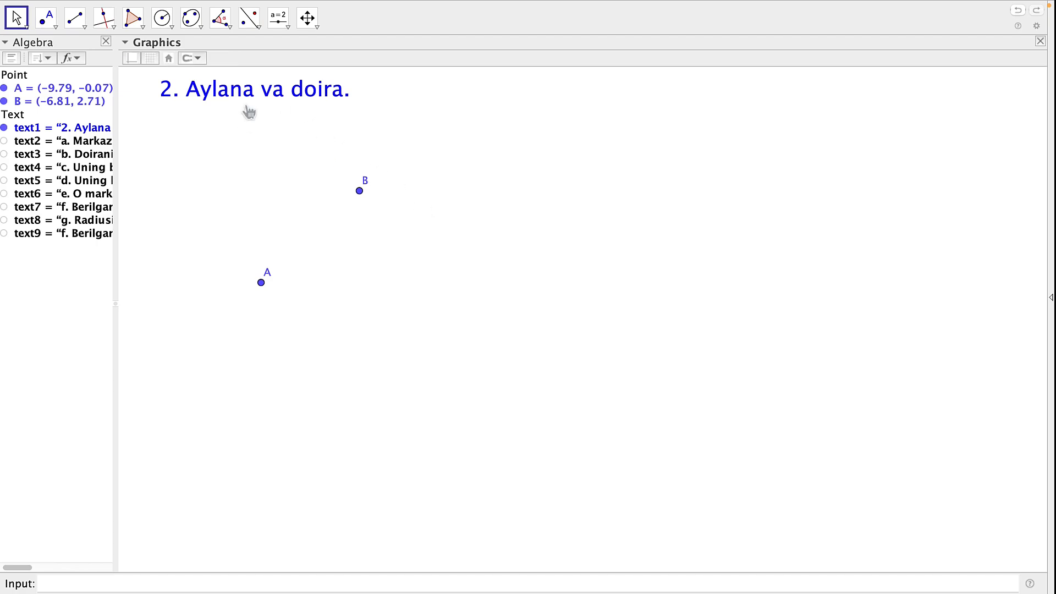
Draw a Compasses circle centred at about (1.21, -0.17), using the distance between points A and B as its radius.
{"action": "left_click", "coordinate": [173, 32]}
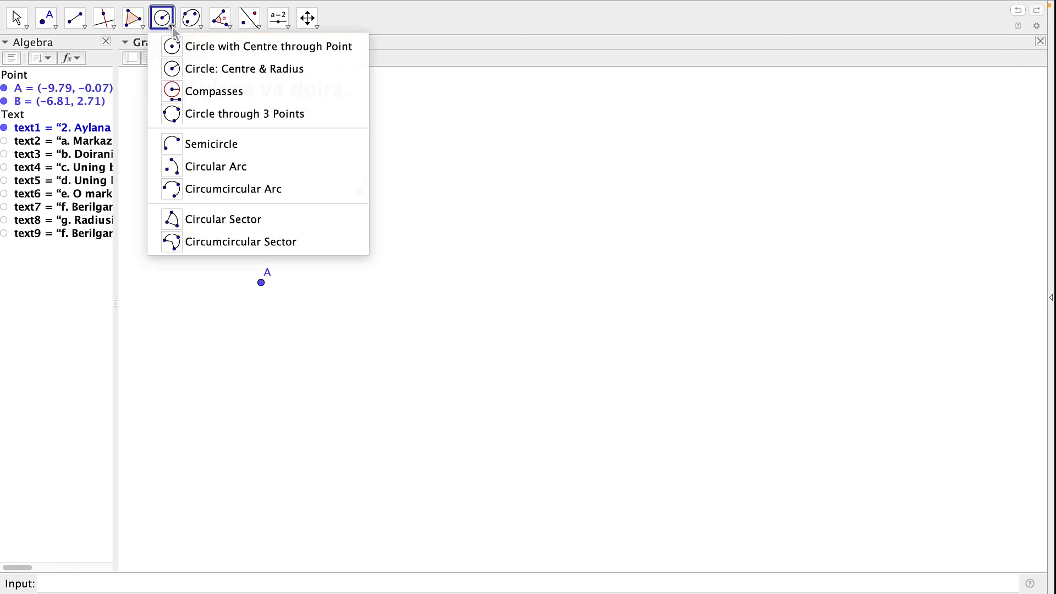
{"action": "left_click", "coordinate": [182, 91]}
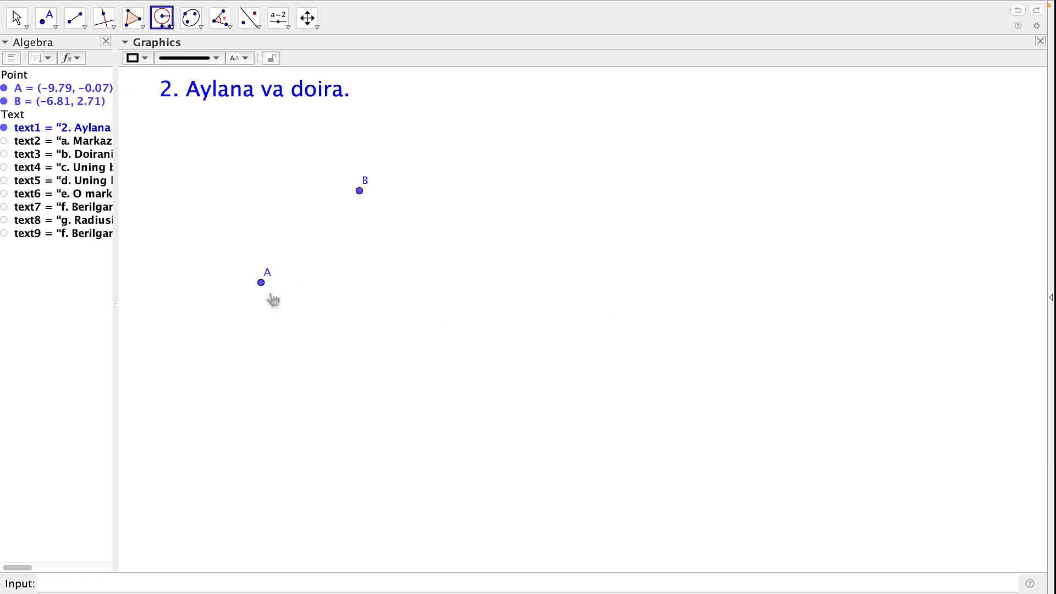
{"action": "left_click", "coordinate": [262, 283]}
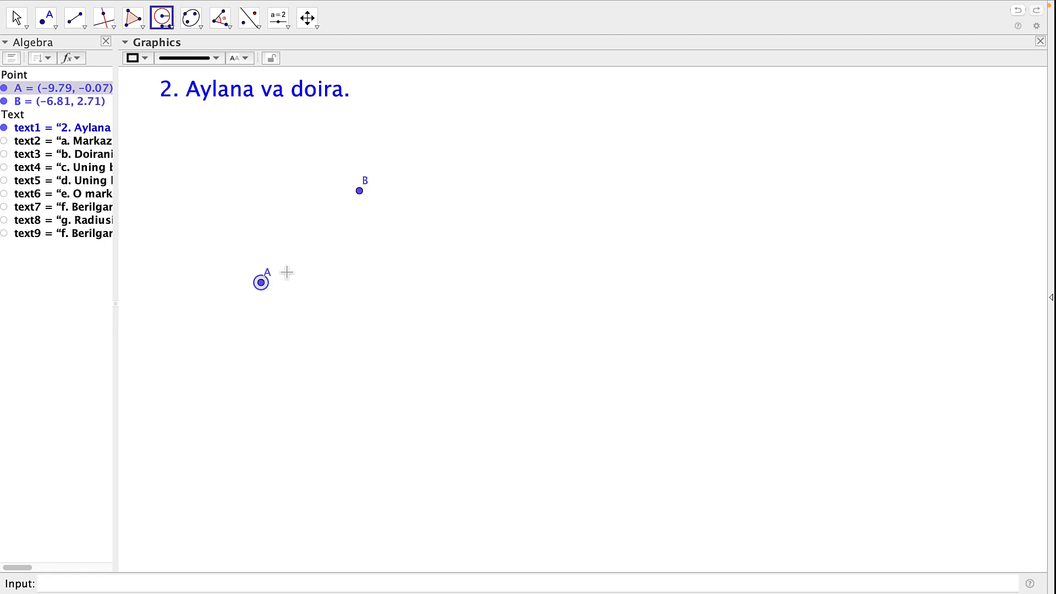
{"action": "left_click", "coordinate": [360, 191]}
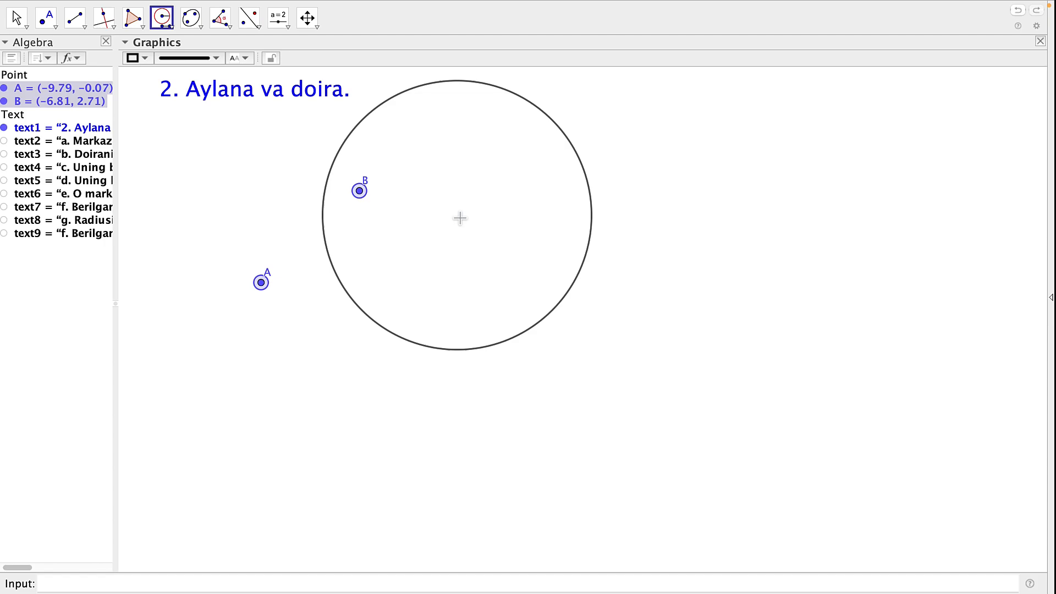
{"action": "left_click", "coordinate": [625, 286]}
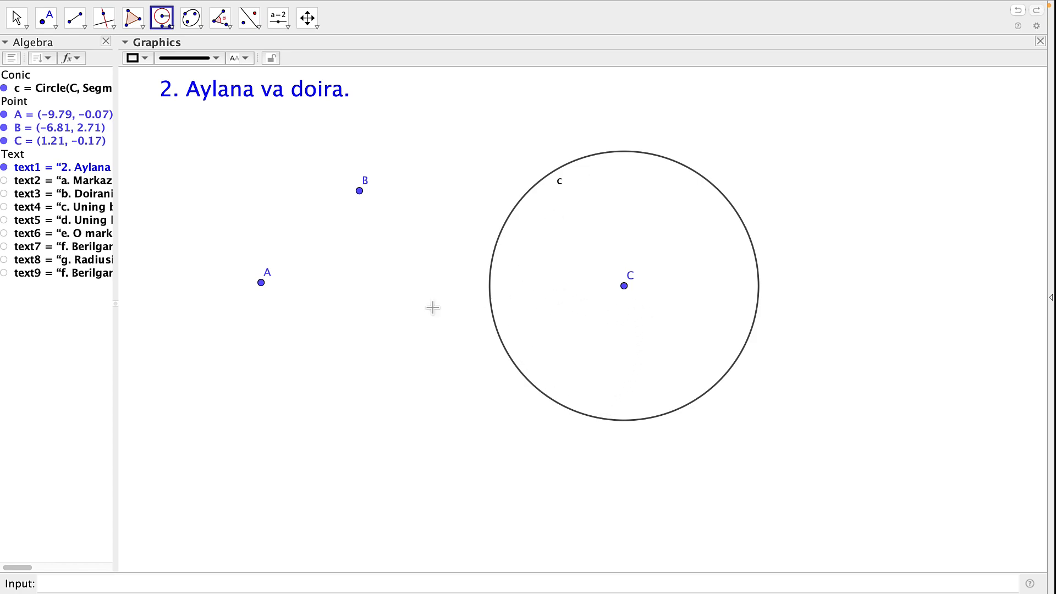
{"action": "left_click", "coordinate": [367, 200]}
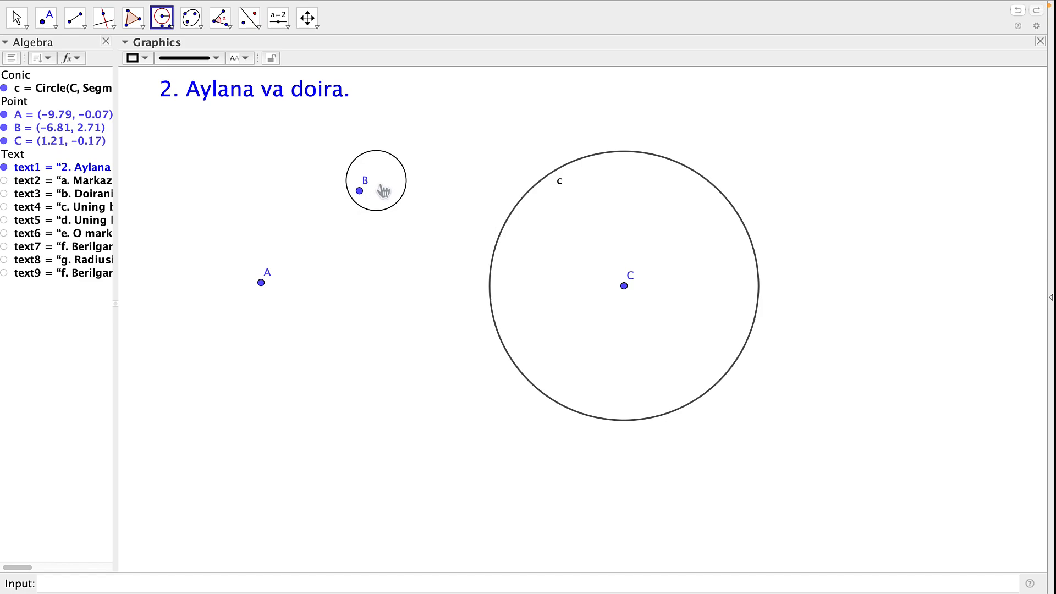
{"action": "key", "text": "Escape"}
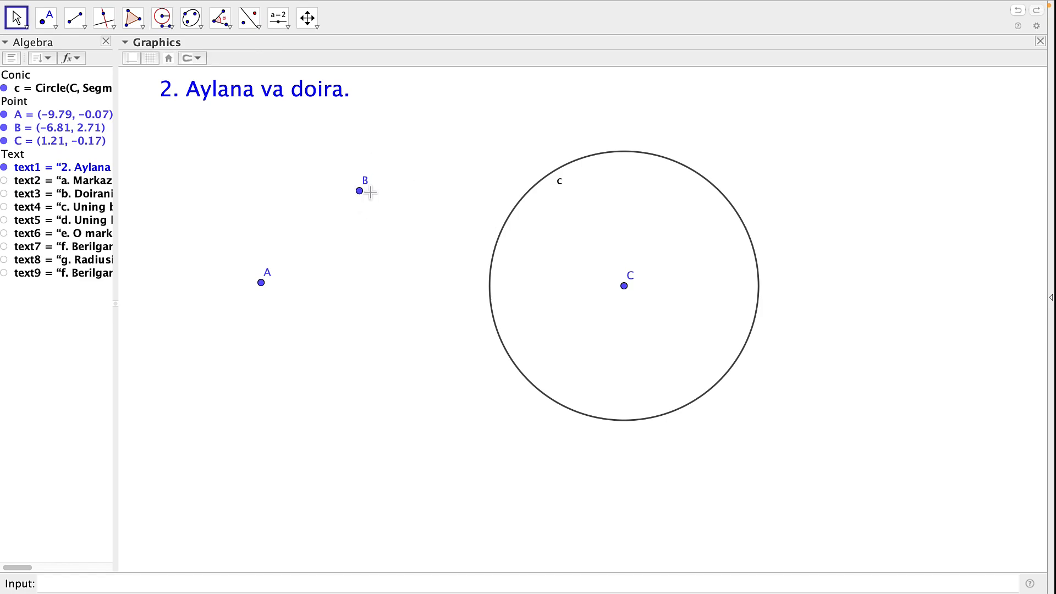
Move point B to about (-6.01, 2.55) to change the radius of the compass circle.
{"action": "left_click_drag", "start_coordinate": [367, 200], "coordinate": [394, 207]}
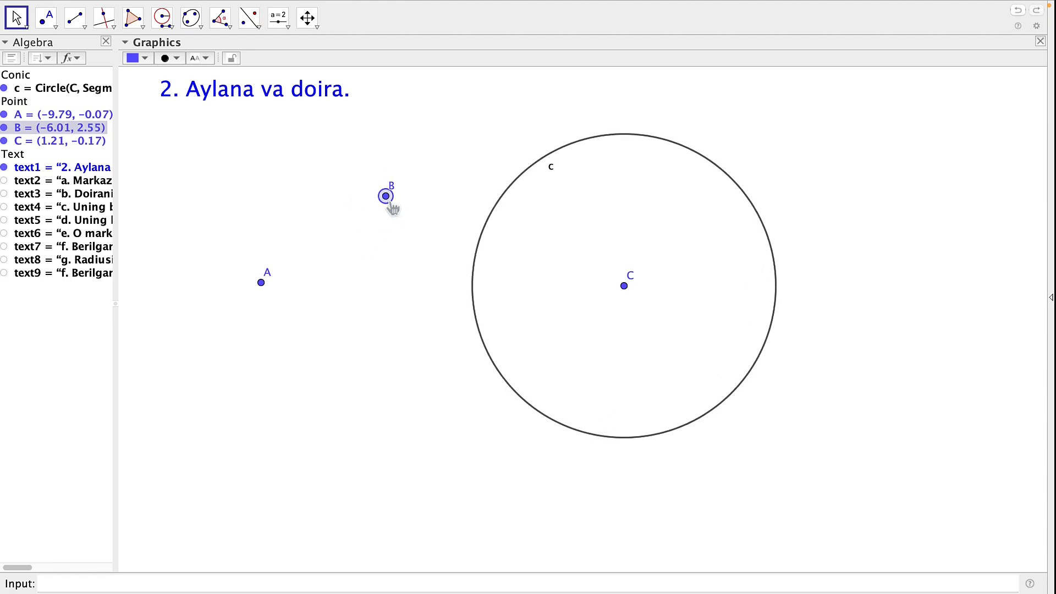
{"action": "left_click", "coordinate": [409, 236]}
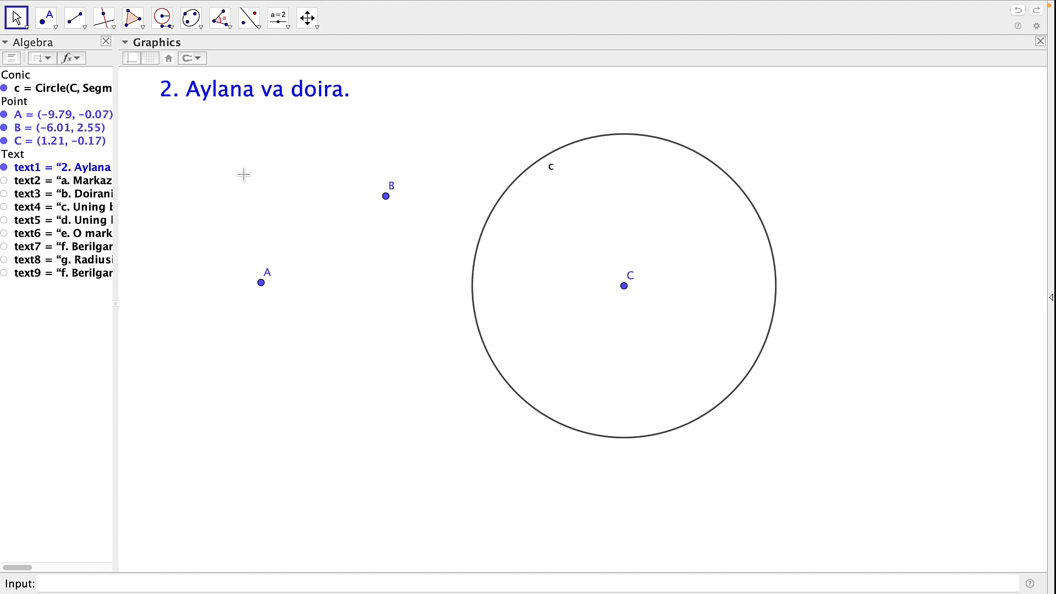
Delete all points with the compass circle, and draw a circle through three points at about (-8.09, 1.63), (-1.61, 3.91) and (-1.43, -2.11).
{"action": "left_click", "coordinate": [25, 107]}
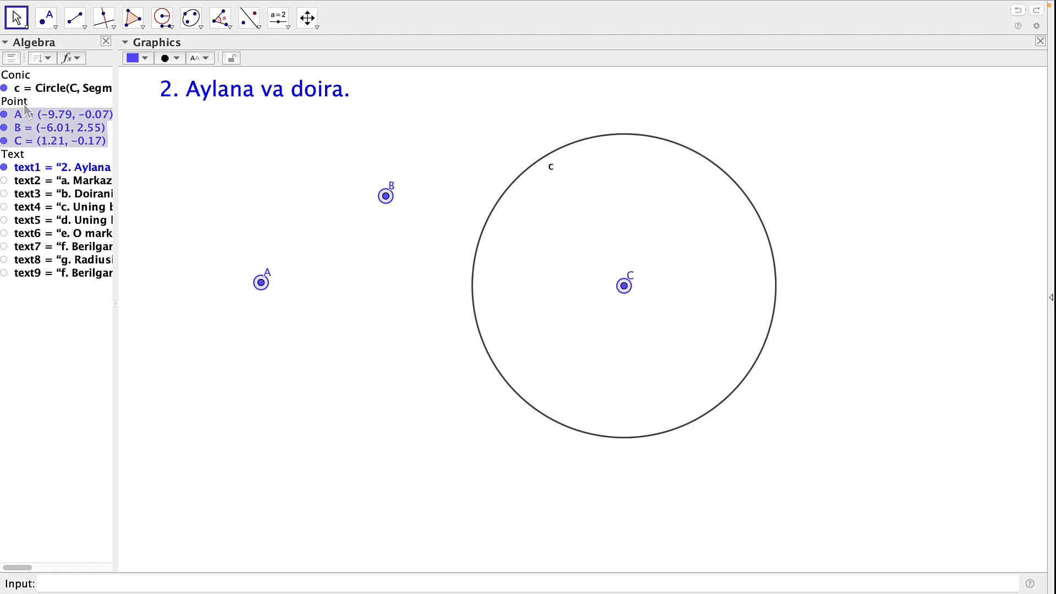
{"action": "key", "text": "Delete"}
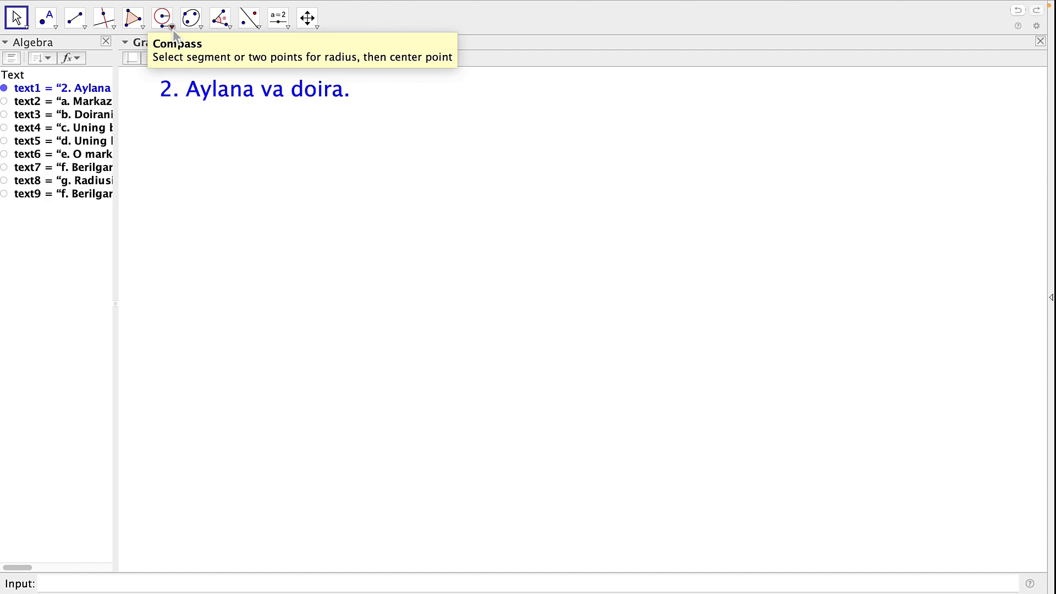
{"action": "left_click", "coordinate": [173, 27]}
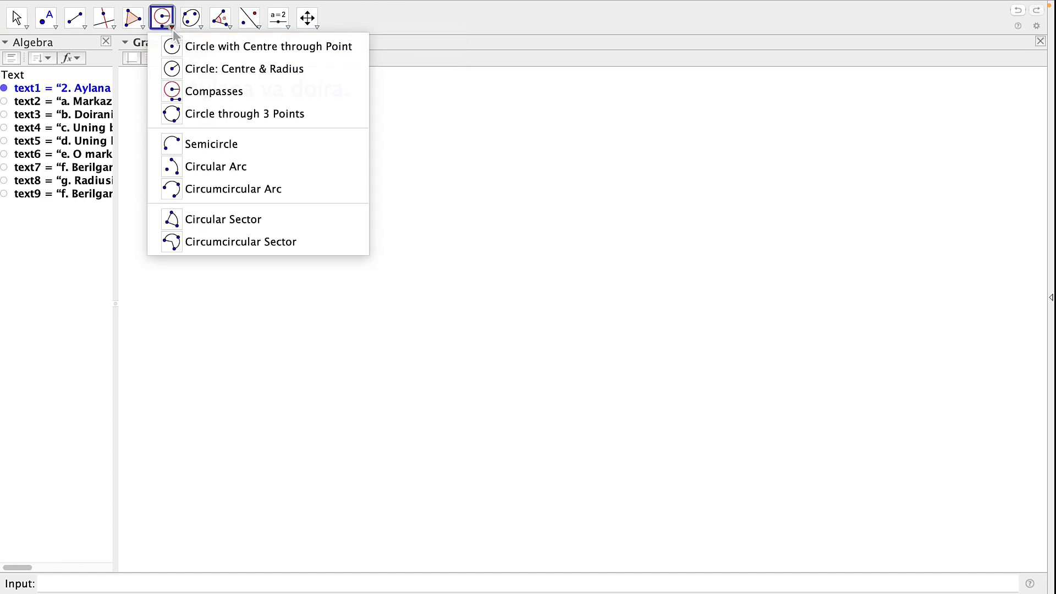
{"action": "left_click", "coordinate": [185, 116]}
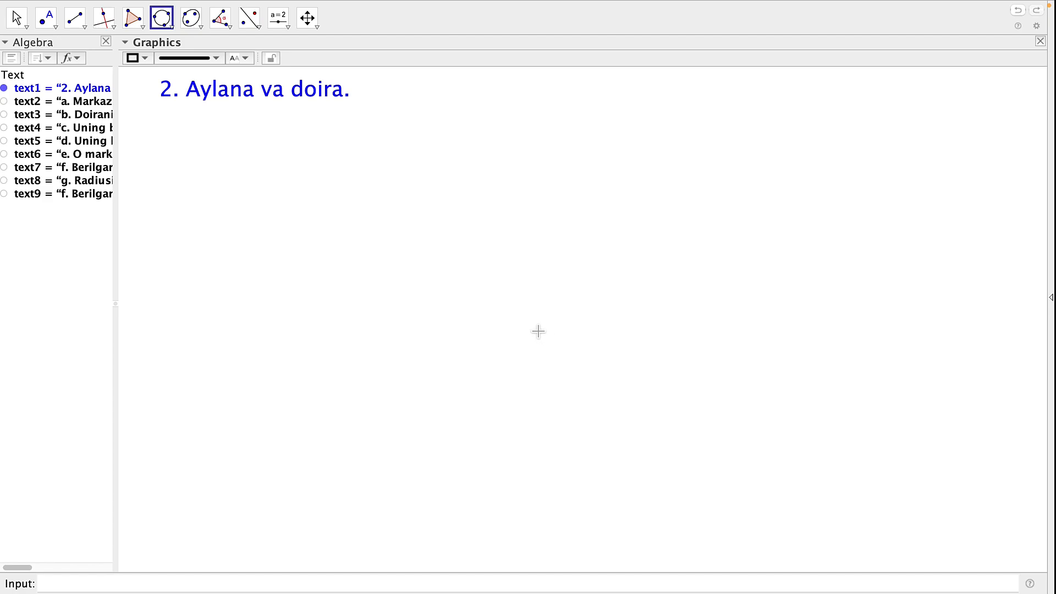
{"action": "left_click", "coordinate": [317, 226]}
{"action": "left_click", "coordinate": [531, 152]}
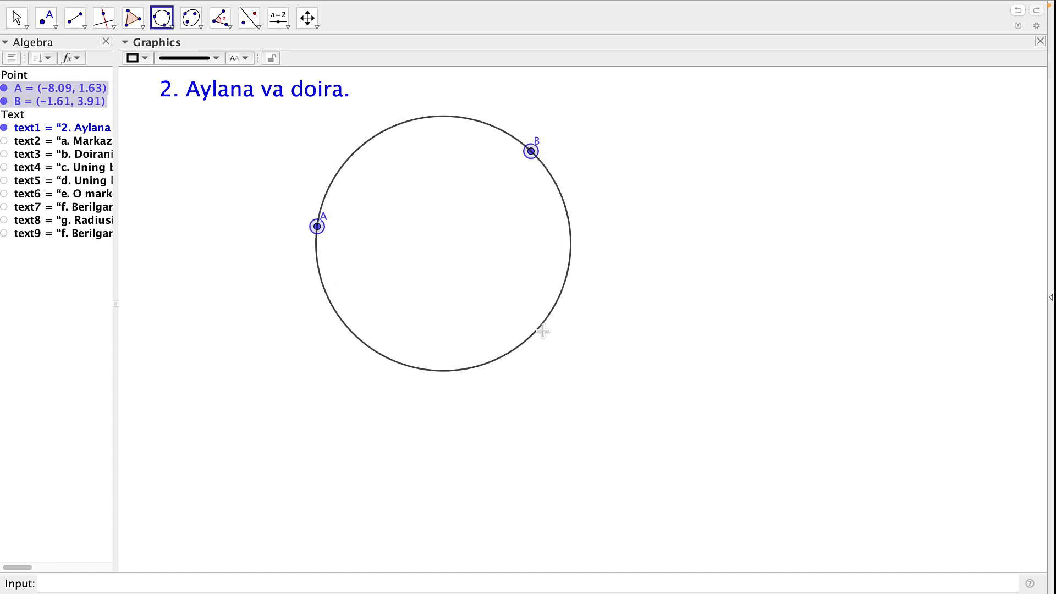
{"action": "left_click", "coordinate": [537, 350]}
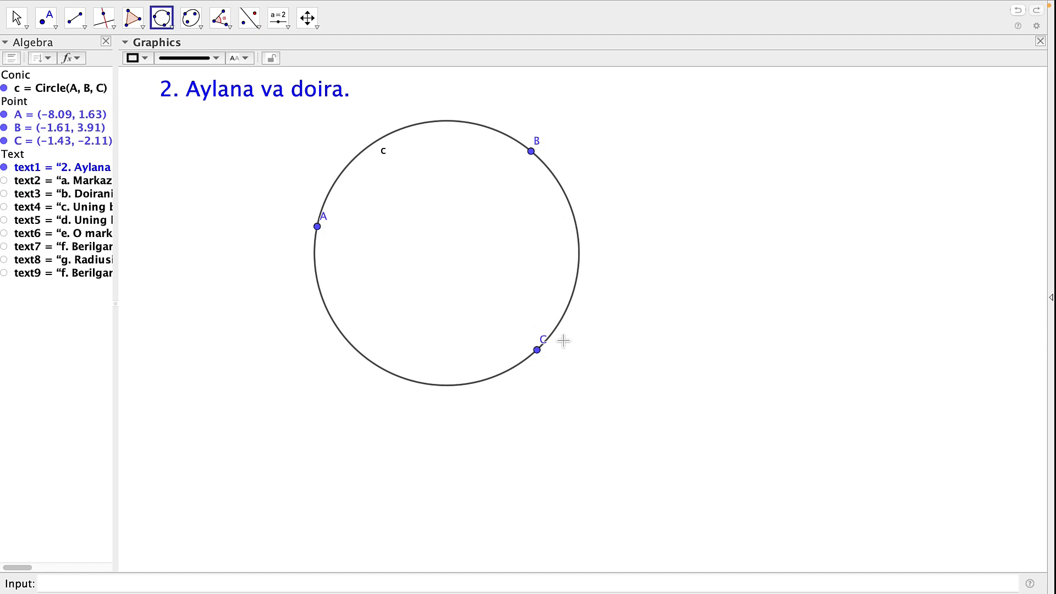
{"action": "key", "text": "Escape"}
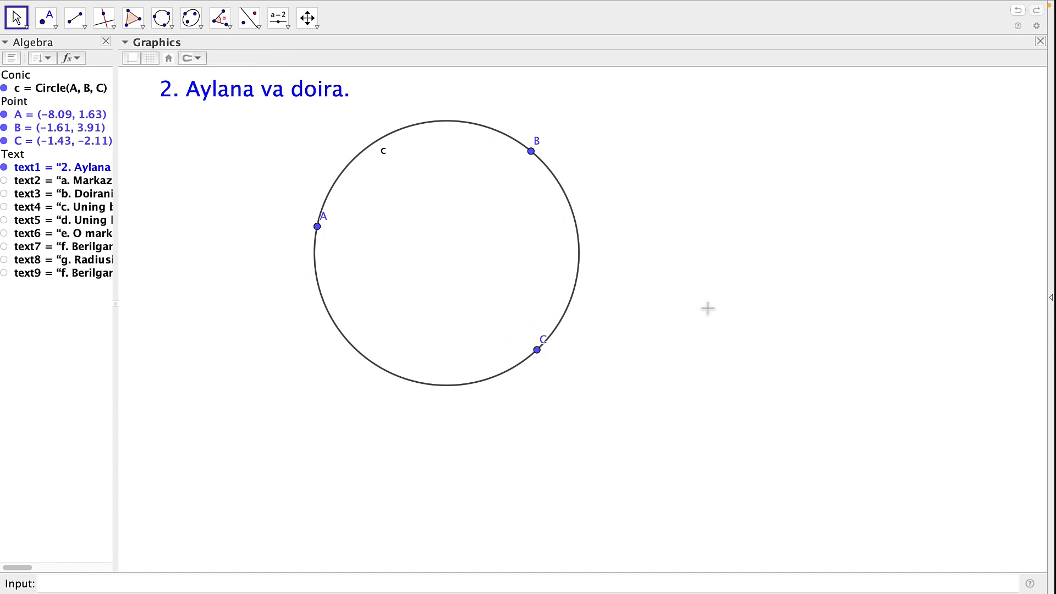
Place three free points beside the circle at about (6.59, 2.69), (3.73, -2.37) and (8.39, -2.79).
{"action": "left_click", "coordinate": [46, 19]}
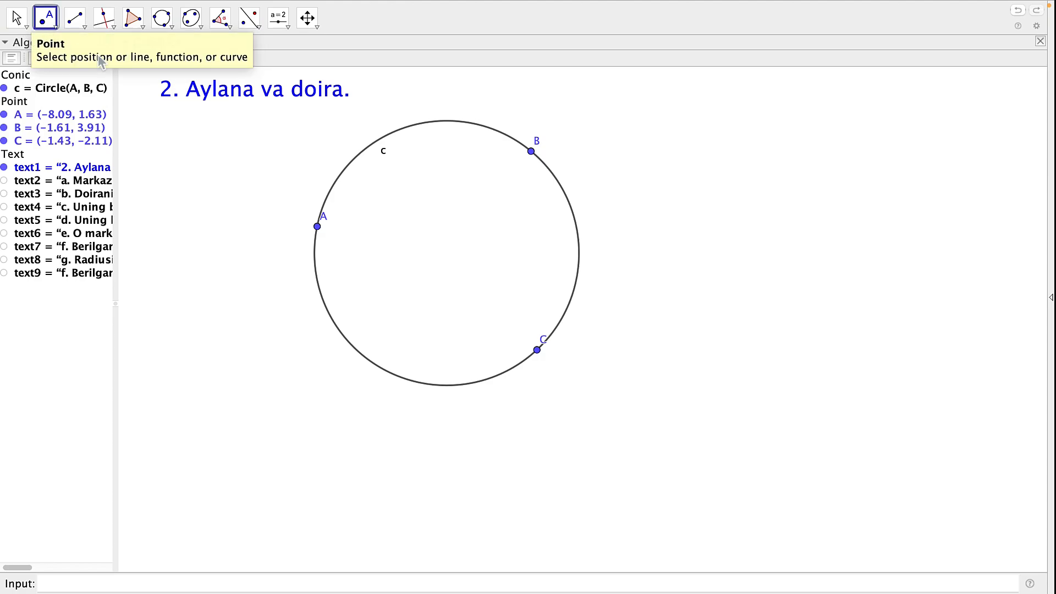
{"action": "left_click", "coordinate": [802, 191]}
{"action": "left_click", "coordinate": [708, 358]}
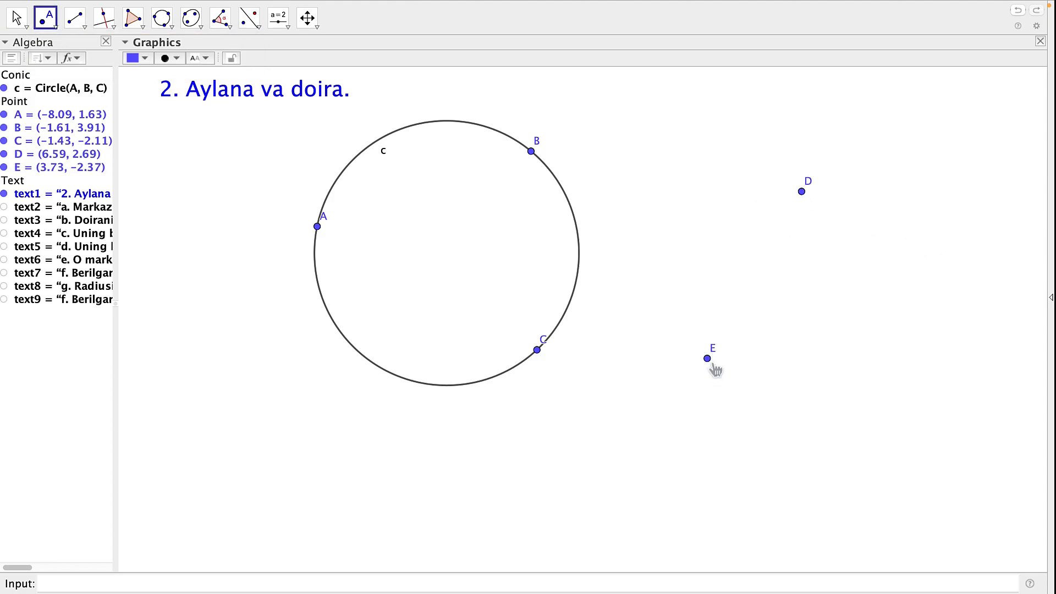
{"action": "left_click", "coordinate": [862, 373]}
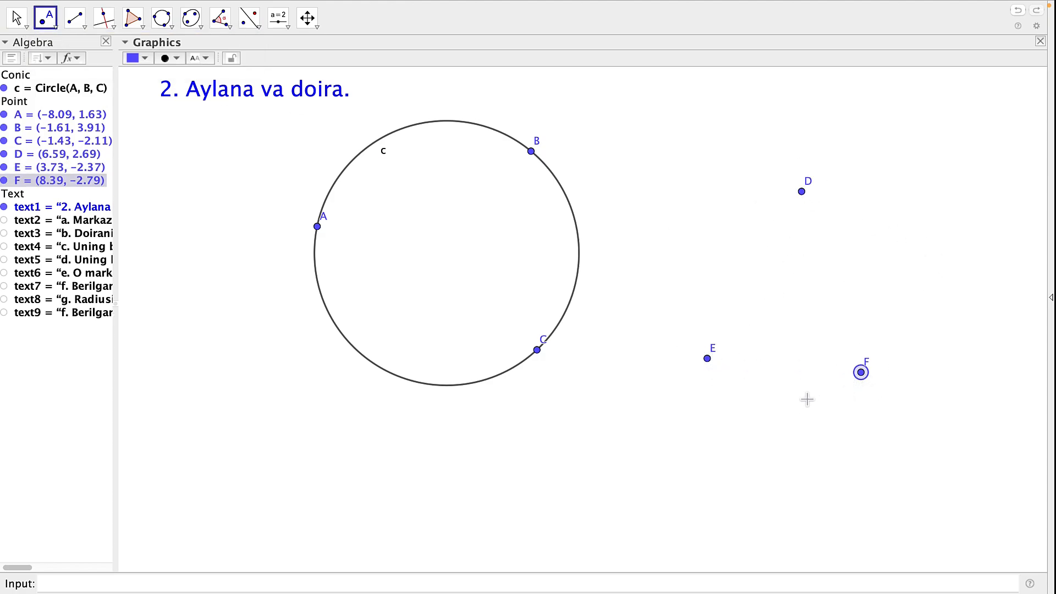
{"action": "key", "text": "Escape"}
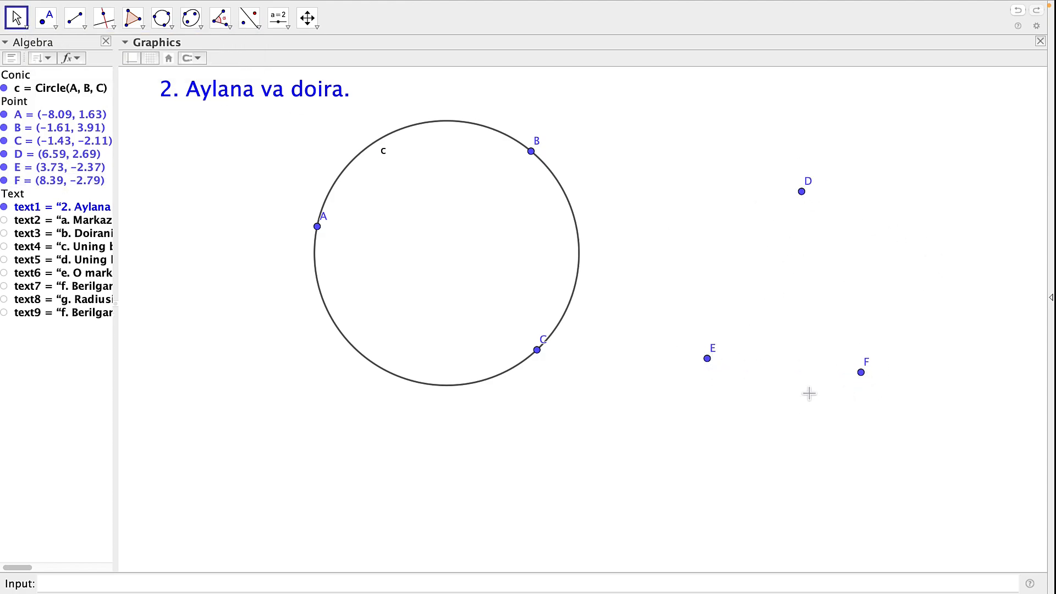
Draw a circle through the three existing points D, E and F with Circle through 3 Points.
{"action": "left_click", "coordinate": [168, 28]}
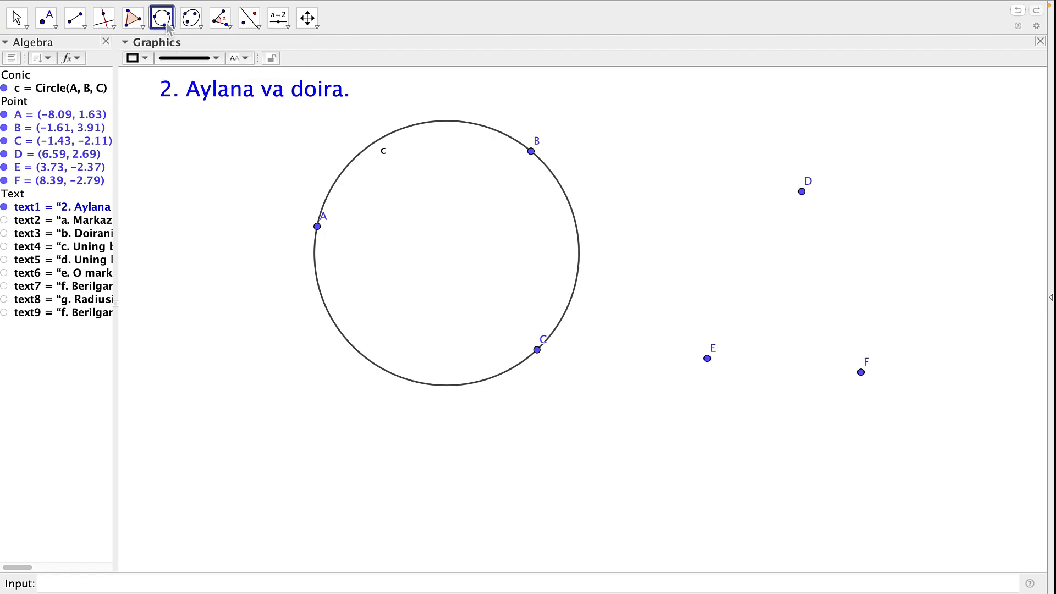
{"action": "left_click", "coordinate": [168, 27]}
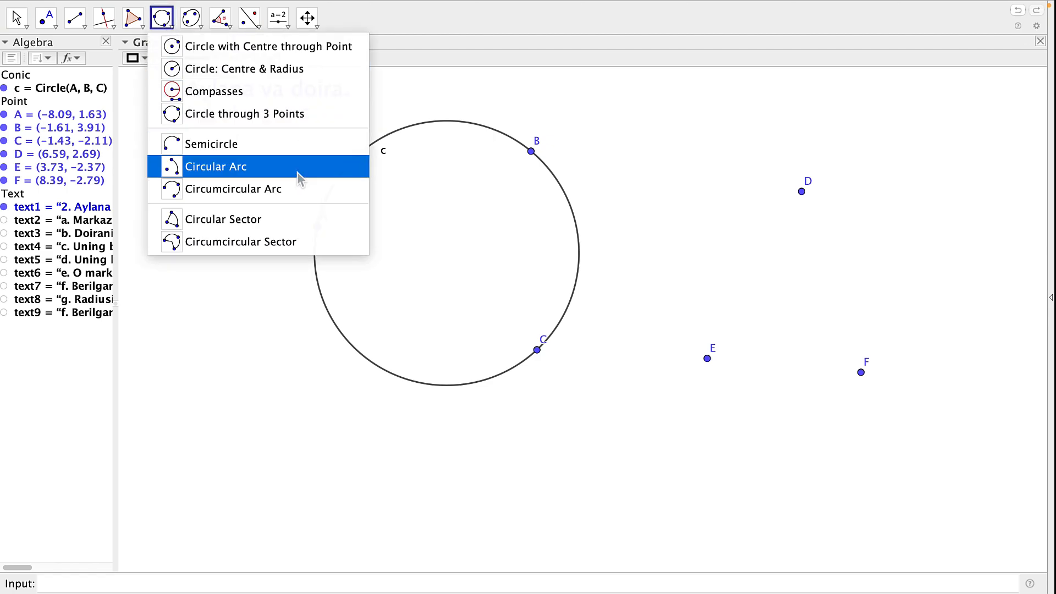
{"action": "left_click", "coordinate": [206, 114]}
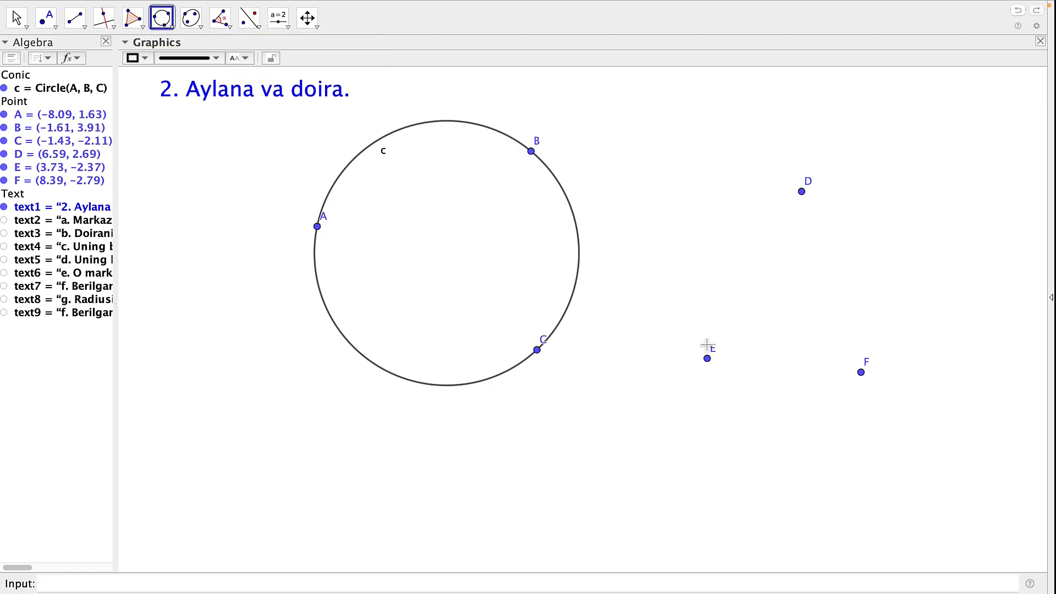
{"action": "left_click", "coordinate": [804, 191]}
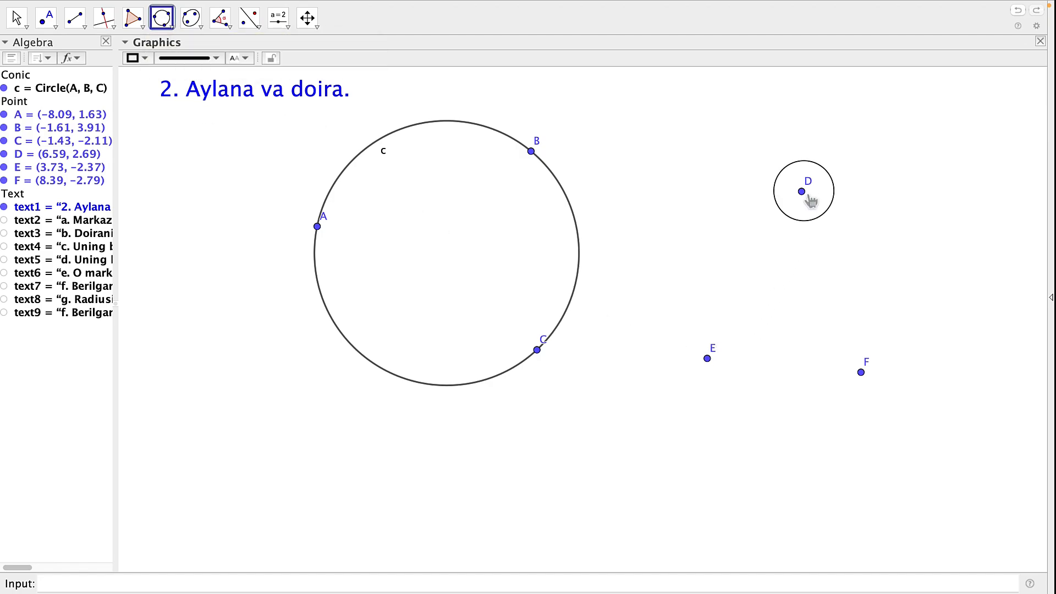
{"action": "left_click", "coordinate": [707, 358]}
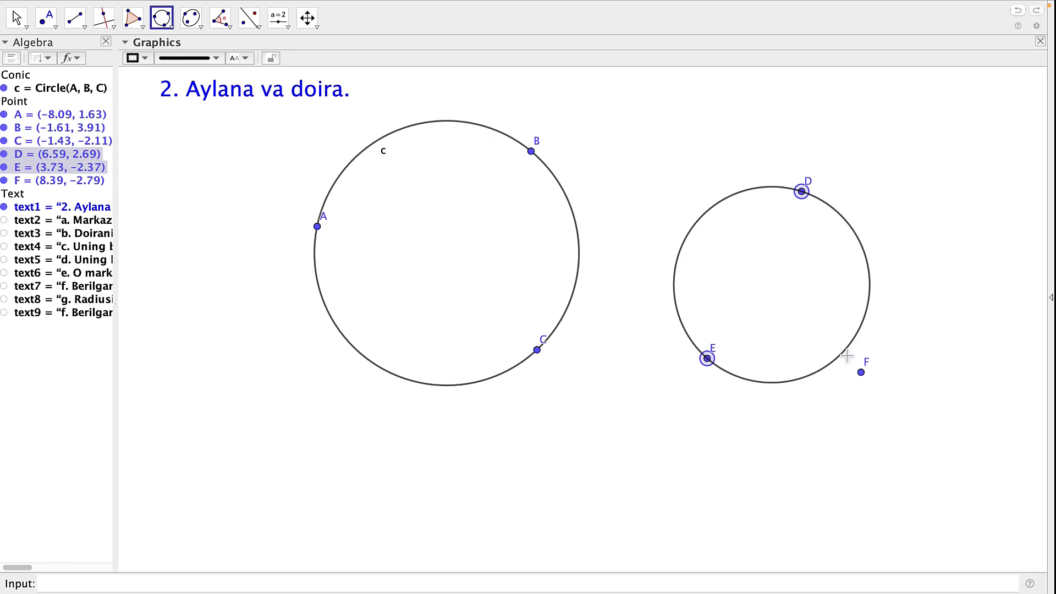
{"action": "left_click", "coordinate": [861, 372]}
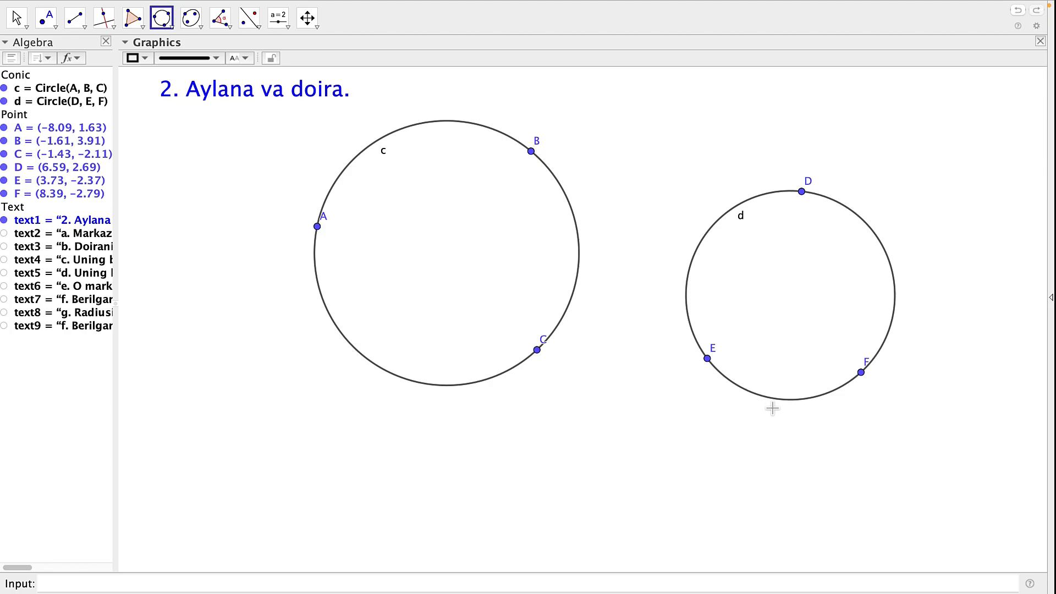
{"action": "key", "text": "Escape"}
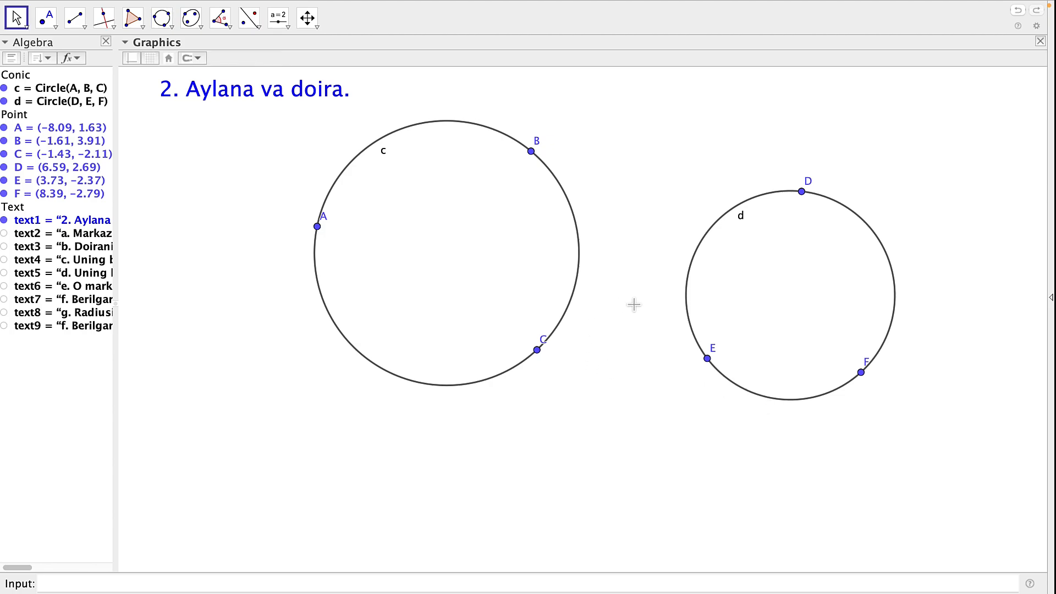
Delete all points with both circles, and draw a circle centred at about (-2.01, -1.41) through a point at about (1.61, 1.21).
{"action": "left_click", "coordinate": [18, 124]}
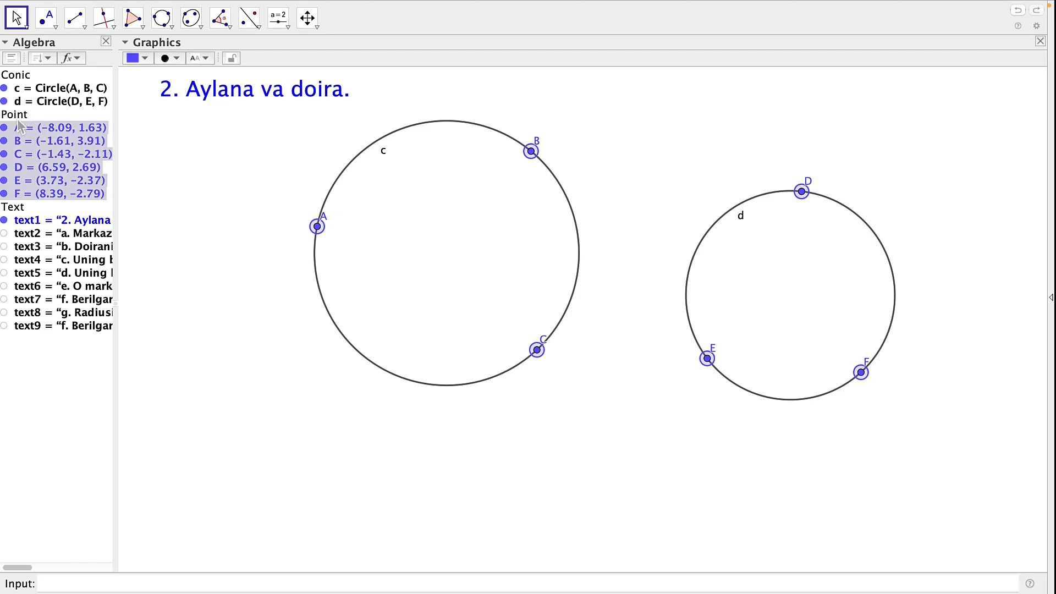
{"action": "key", "text": "Delete"}
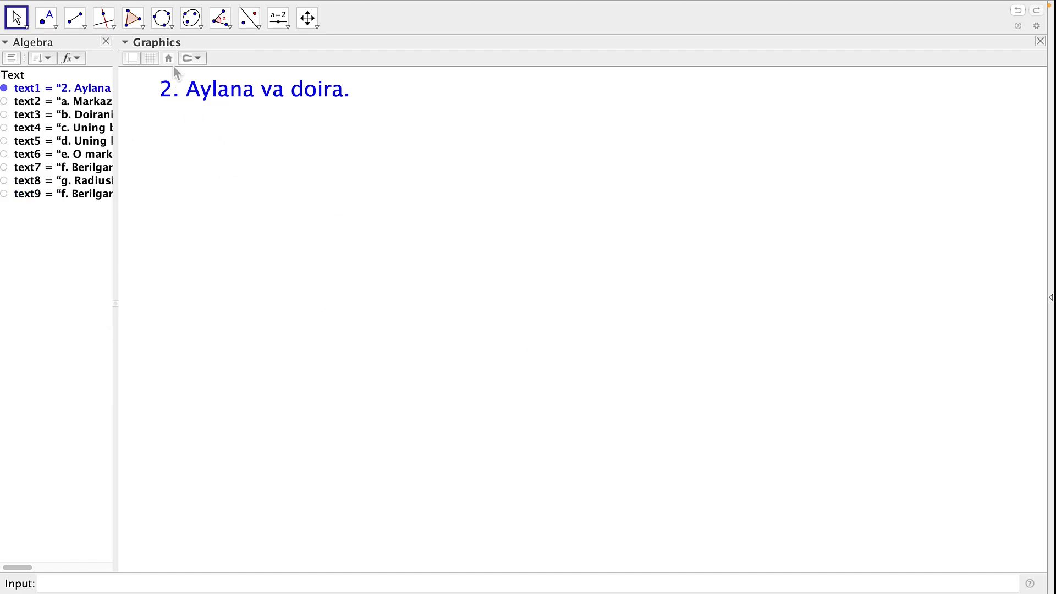
{"action": "left_click", "coordinate": [175, 28]}
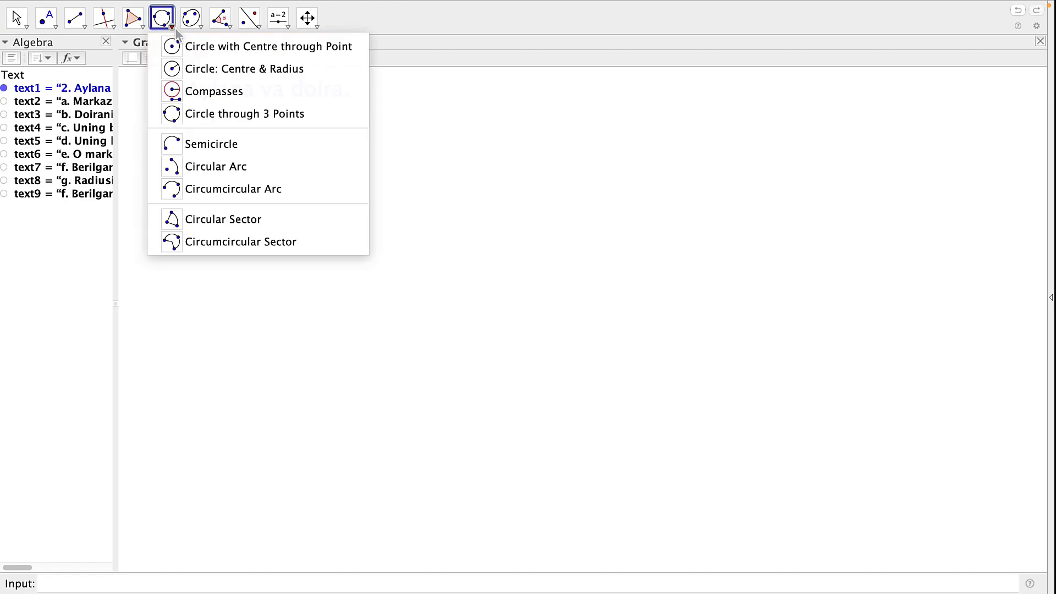
{"action": "left_click", "coordinate": [177, 47]}
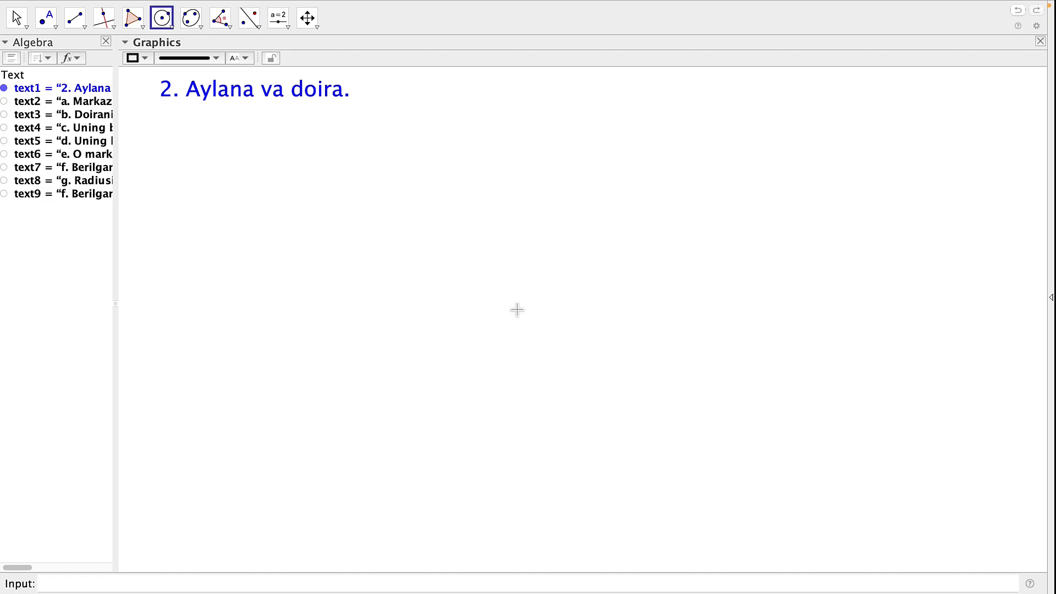
{"action": "left_click", "coordinate": [518, 327]}
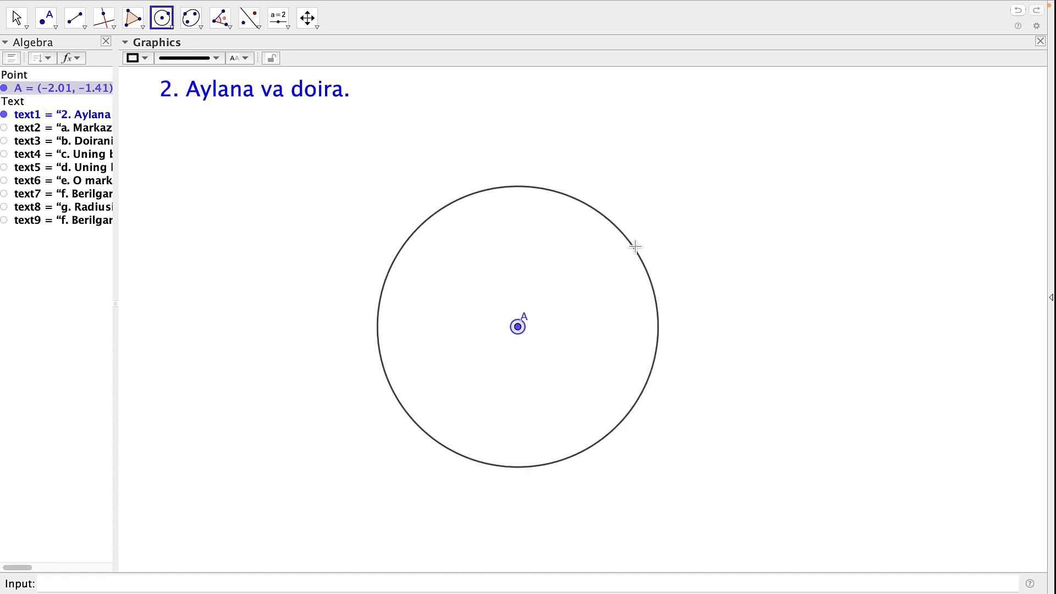
{"action": "left_click", "coordinate": [637, 240]}
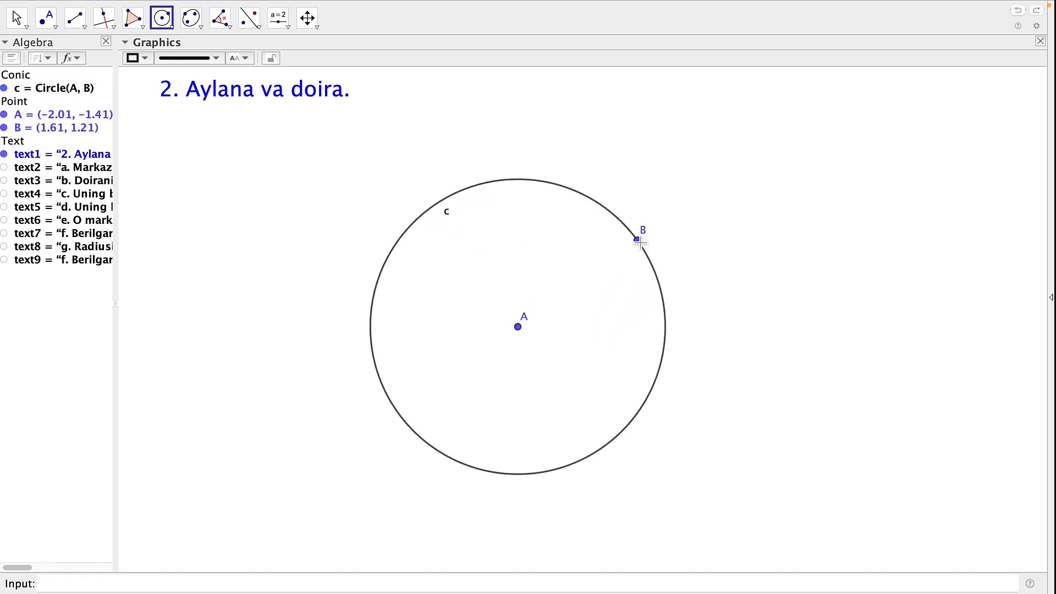
{"action": "key", "text": "Escape"}
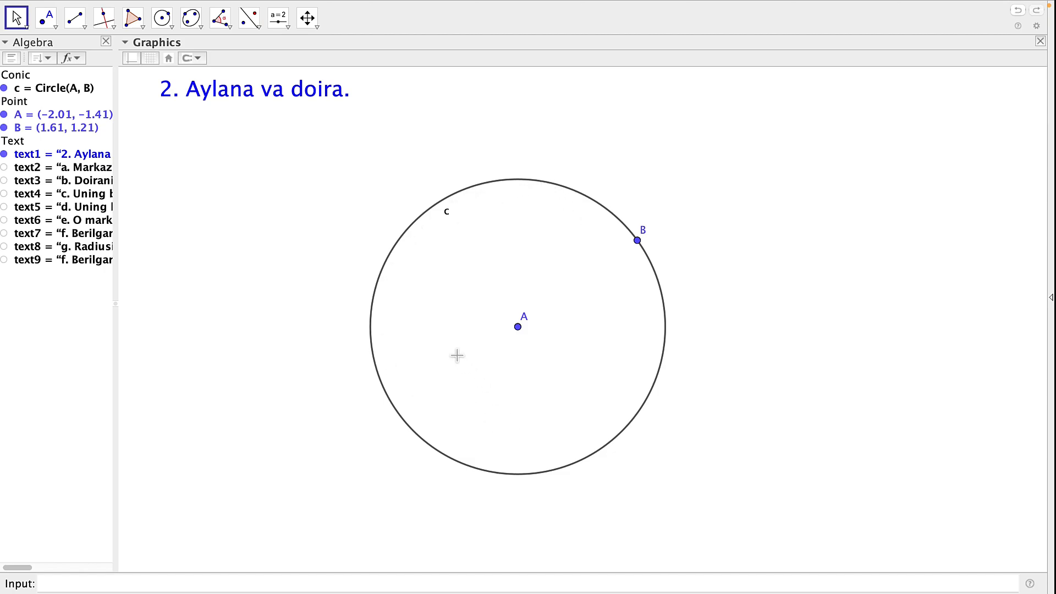
Colour the circle centred at A blue and raise its fill opacity to a light translucent shade.
{"action": "left_click", "coordinate": [483, 197]}
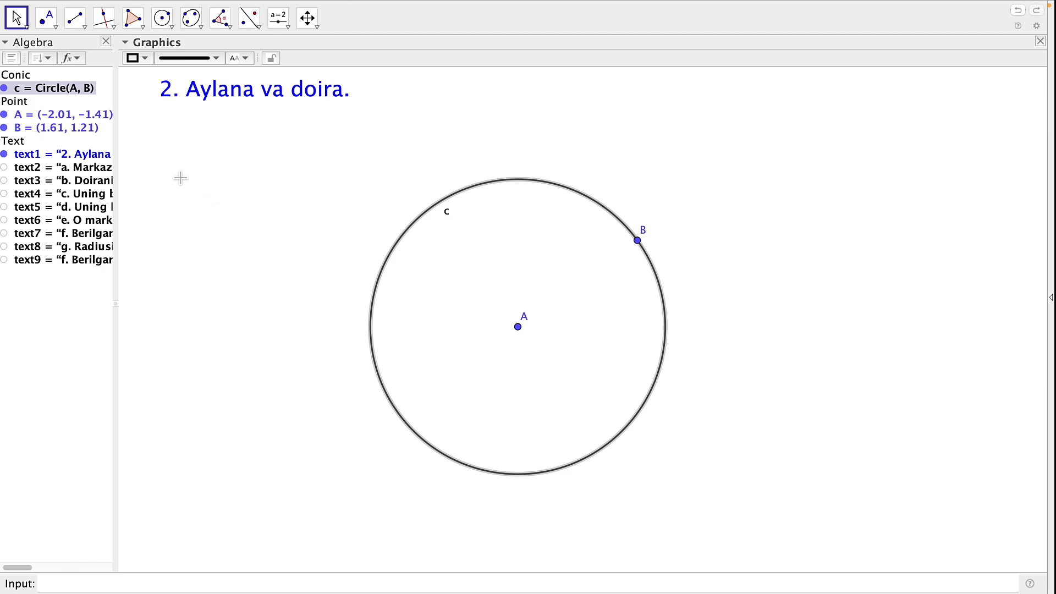
{"action": "left_click", "coordinate": [149, 60]}
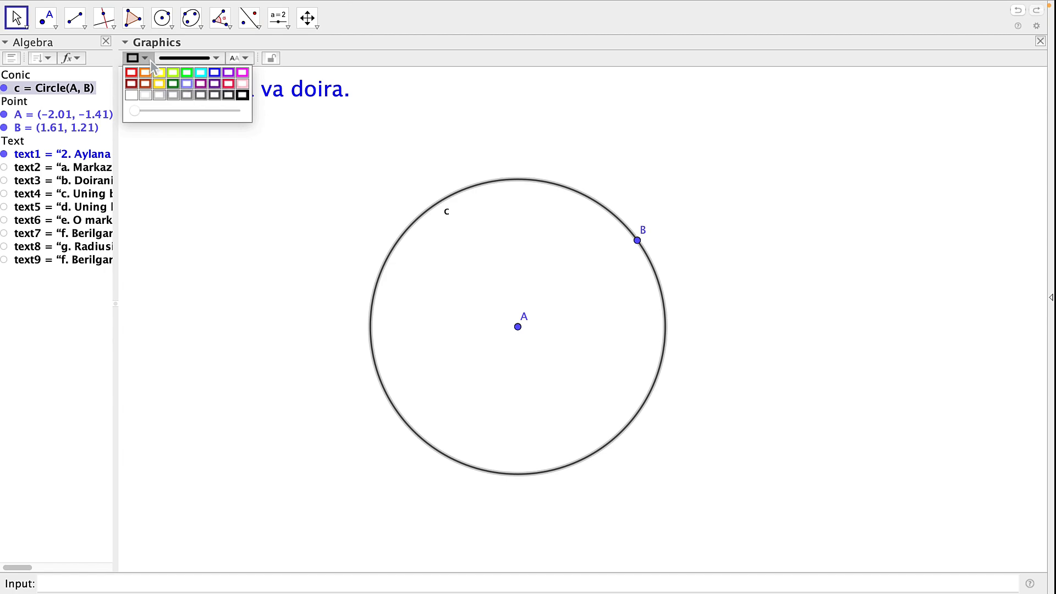
{"action": "left_click", "coordinate": [218, 77]}
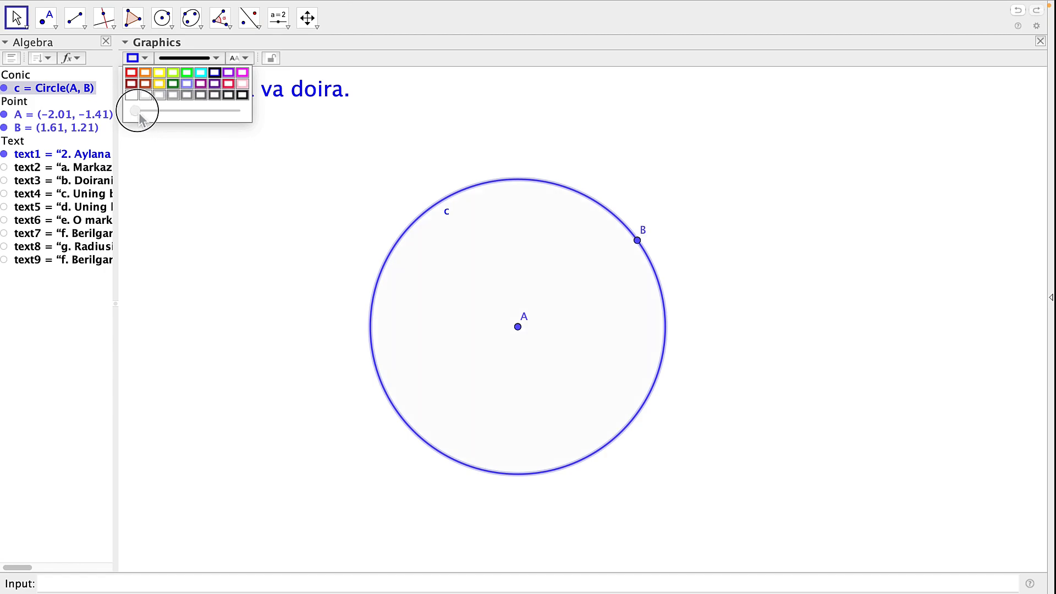
{"action": "left_click_drag", "start_coordinate": [137, 112], "coordinate": [166, 115]}
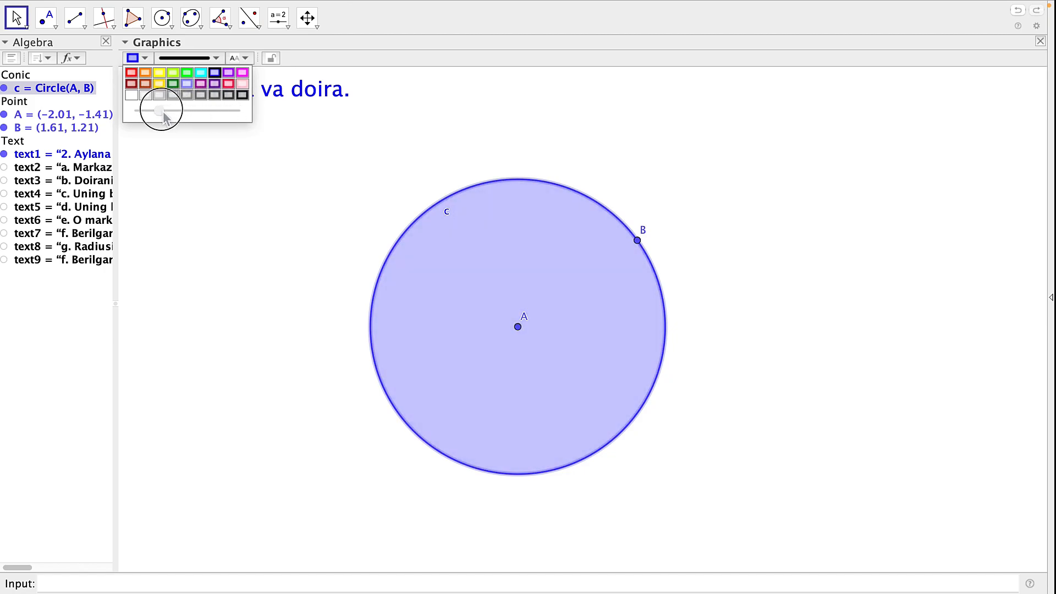
{"action": "left_click", "coordinate": [380, 191]}
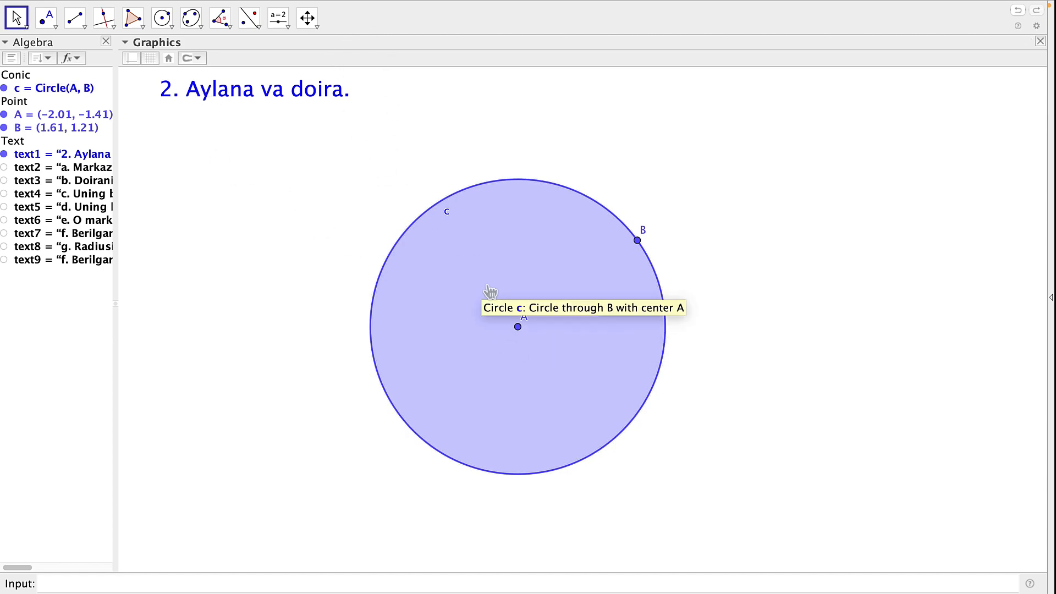
Reduce the circle's fill opacity to zero and raise it back to the light blue shade to compare circle and disc.
{"action": "left_click", "coordinate": [523, 199]}
{"action": "left_click", "coordinate": [145, 59]}
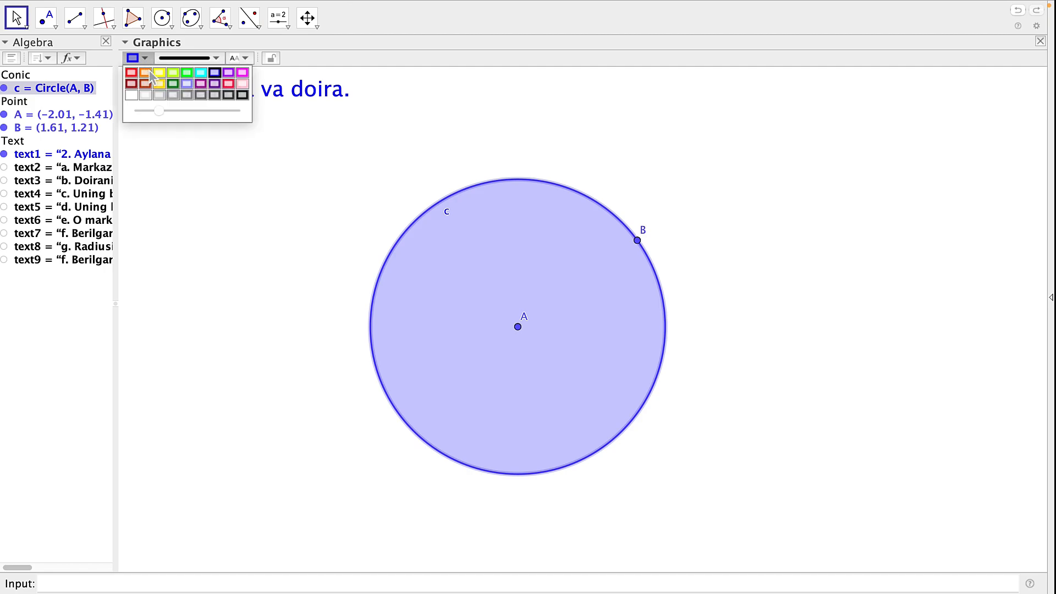
{"action": "left_click_drag", "start_coordinate": [160, 112], "coordinate": [135, 117]}
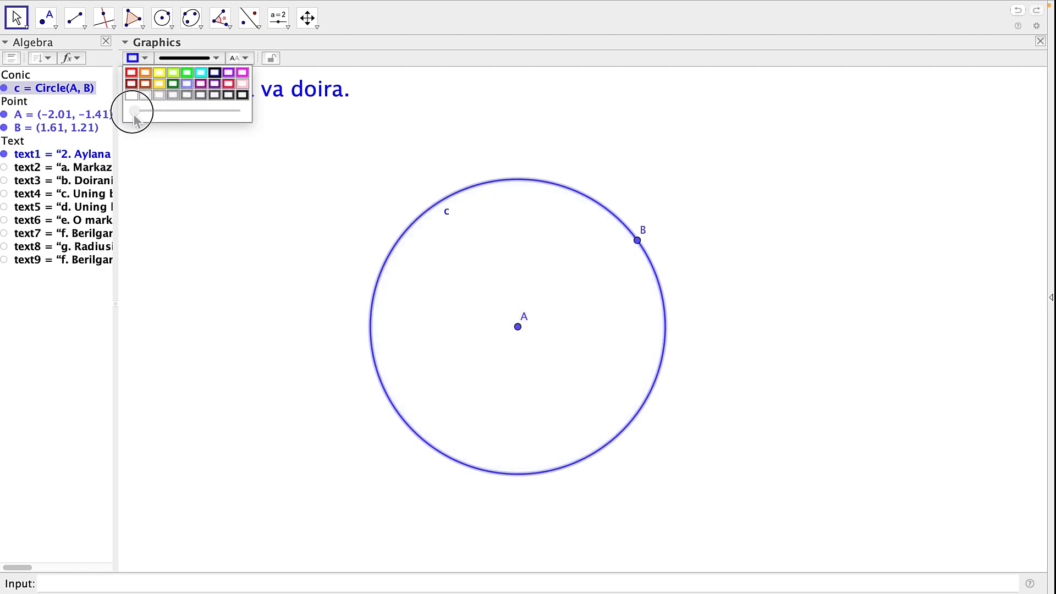
{"action": "left_click_drag", "start_coordinate": [134, 117], "coordinate": [160, 113]}
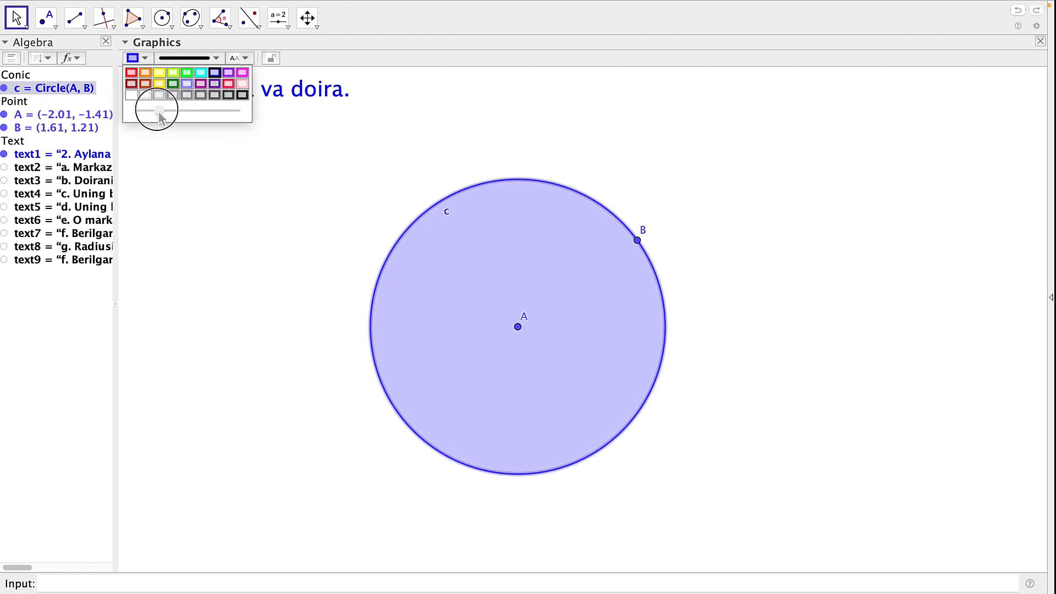
{"action": "left_click", "coordinate": [602, 138]}
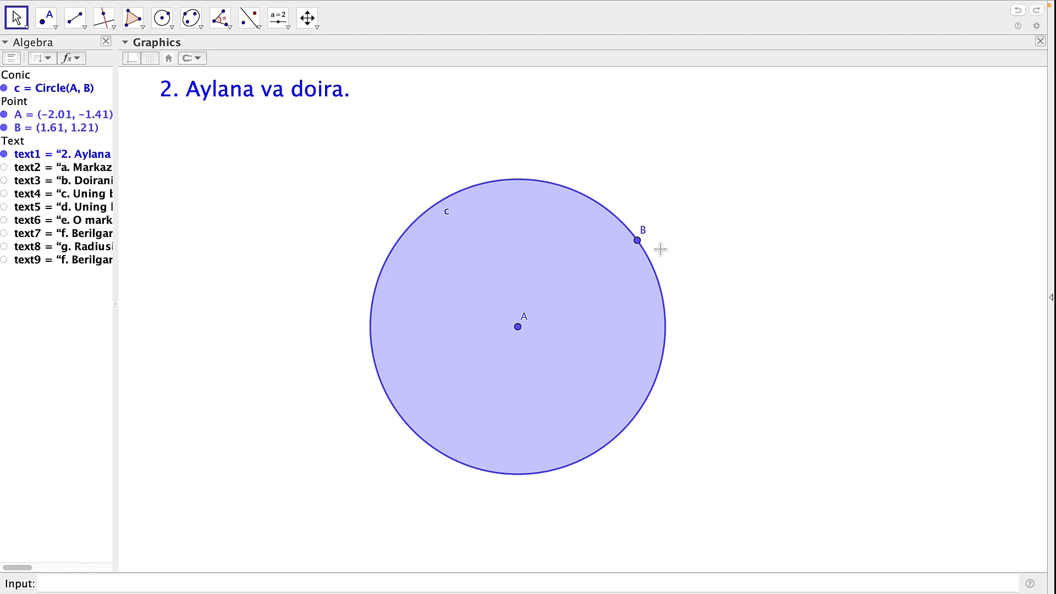
Hide point B on the circle's edge.
{"action": "left_click", "coordinate": [5, 130]}
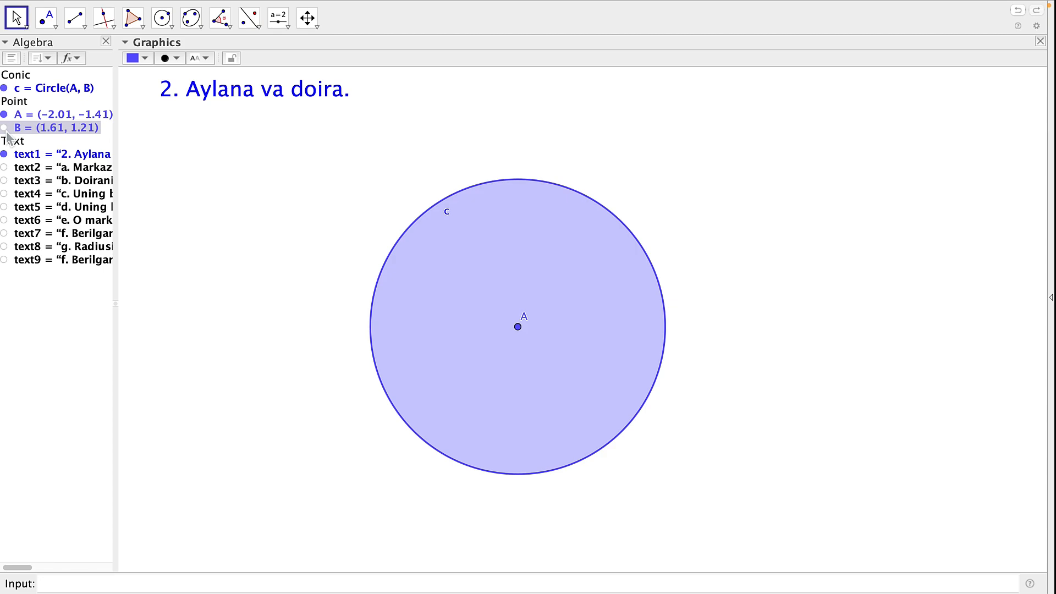
Try green, magenta, lime and yellow on the disc centred at A, and set its colour back to blue.
{"action": "left_click", "coordinate": [727, 156]}
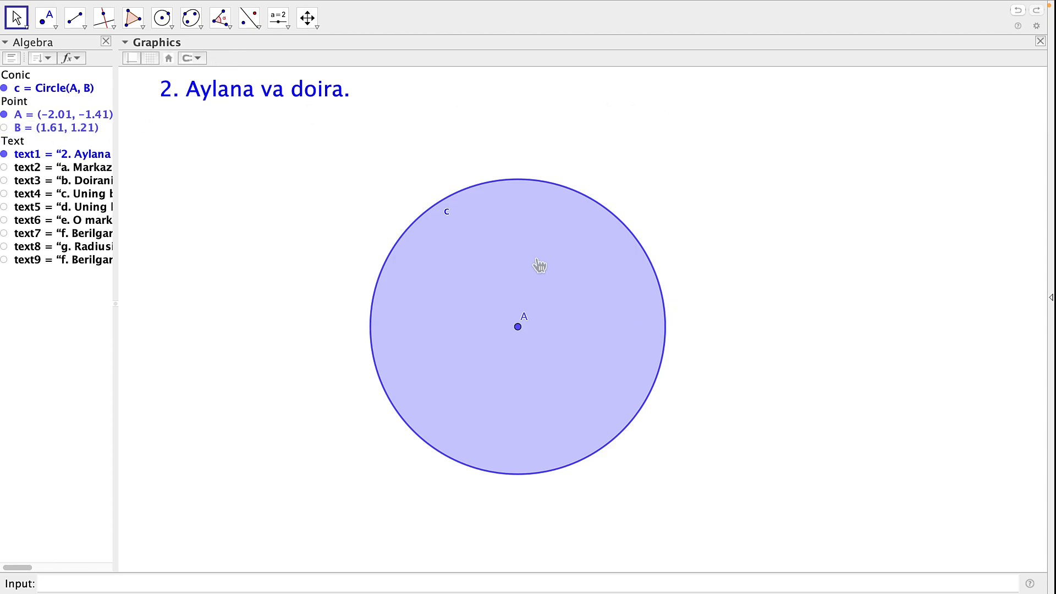
{"action": "left_click", "coordinate": [505, 255]}
{"action": "left_click", "coordinate": [144, 58]}
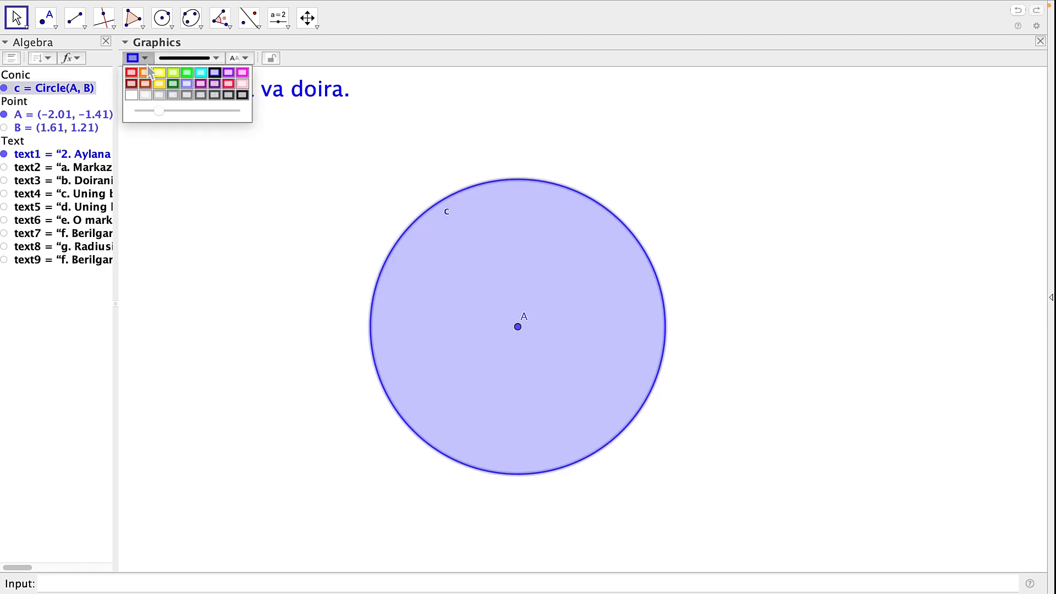
{"action": "left_click", "coordinate": [187, 72]}
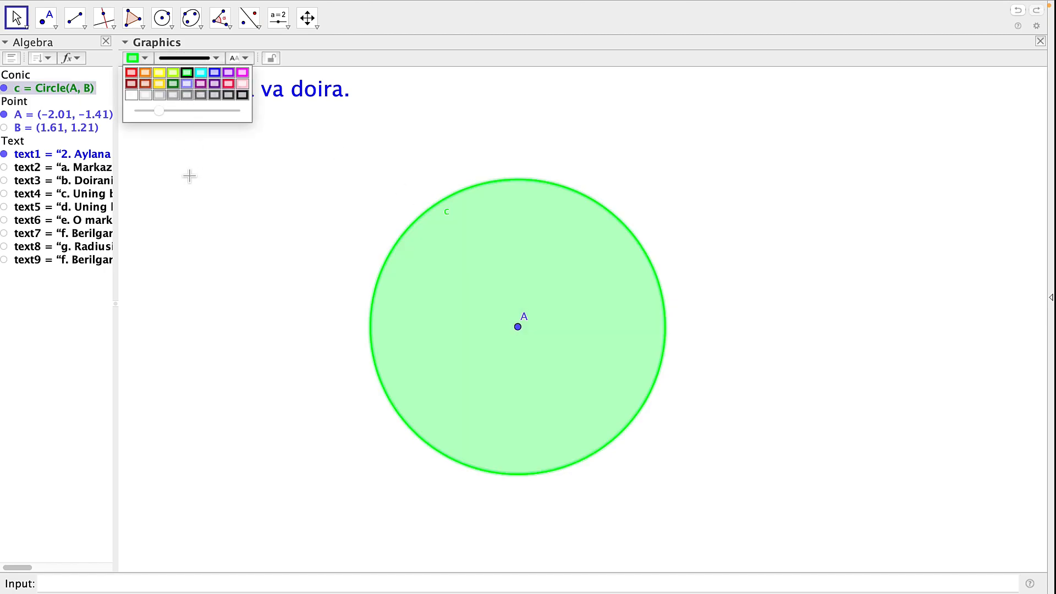
{"action": "left_click", "coordinate": [242, 72]}
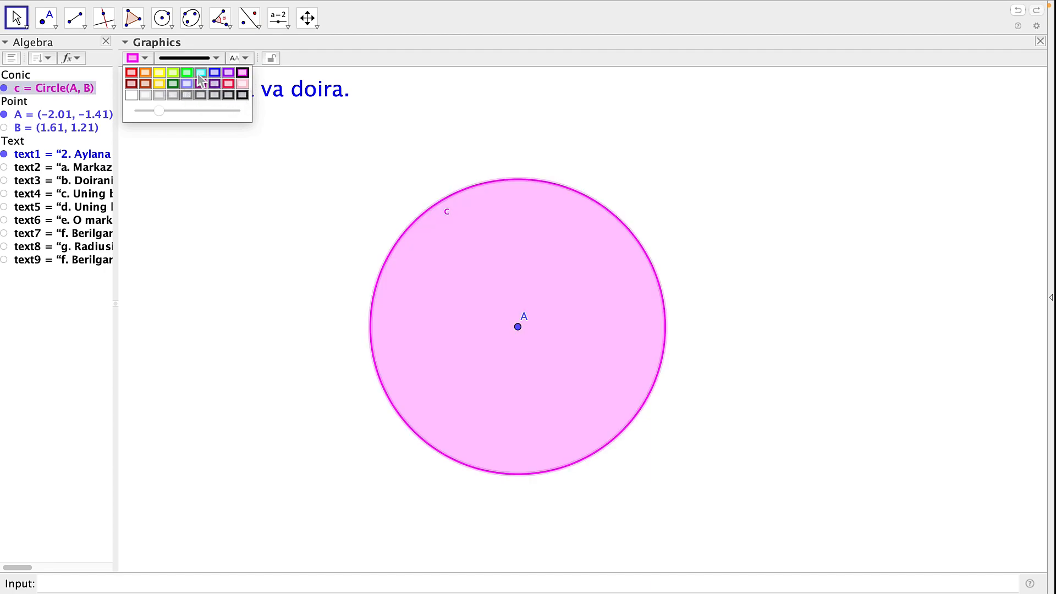
{"action": "left_click", "coordinate": [175, 75]}
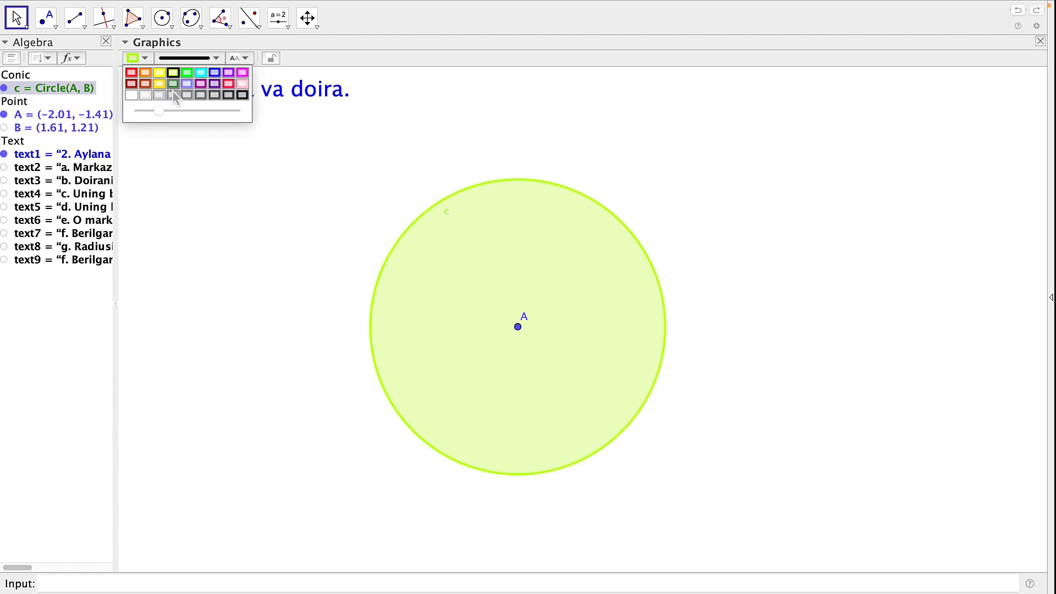
{"action": "left_click", "coordinate": [162, 86]}
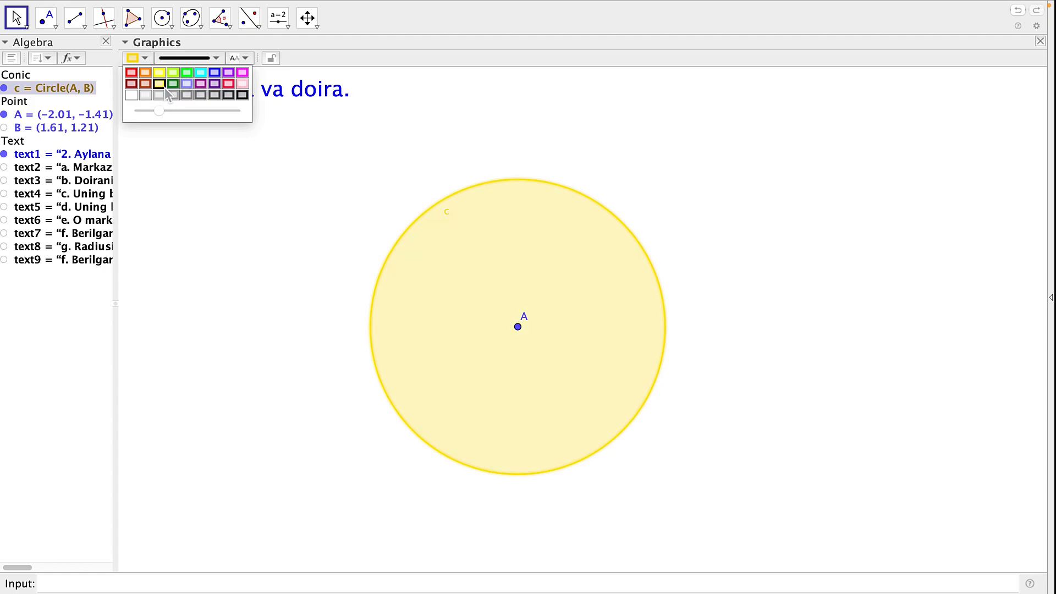
{"action": "left_click", "coordinate": [218, 73]}
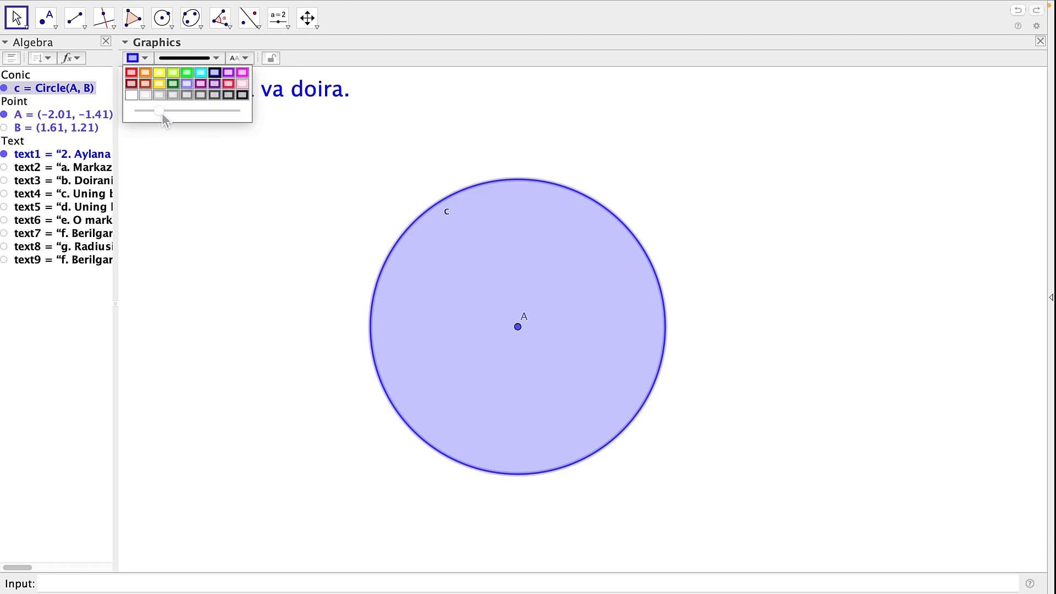
Lower the fill opacity of the blue disc slightly to a paler shade.
{"action": "mouse_move", "coordinate": [162, 116]}
{"action": "left_mouse_down"}
{"action": "mouse_move", "coordinate": [196, 115]}
{"action": "mouse_move", "coordinate": [154, 120]}
{"action": "left_mouse_up"}
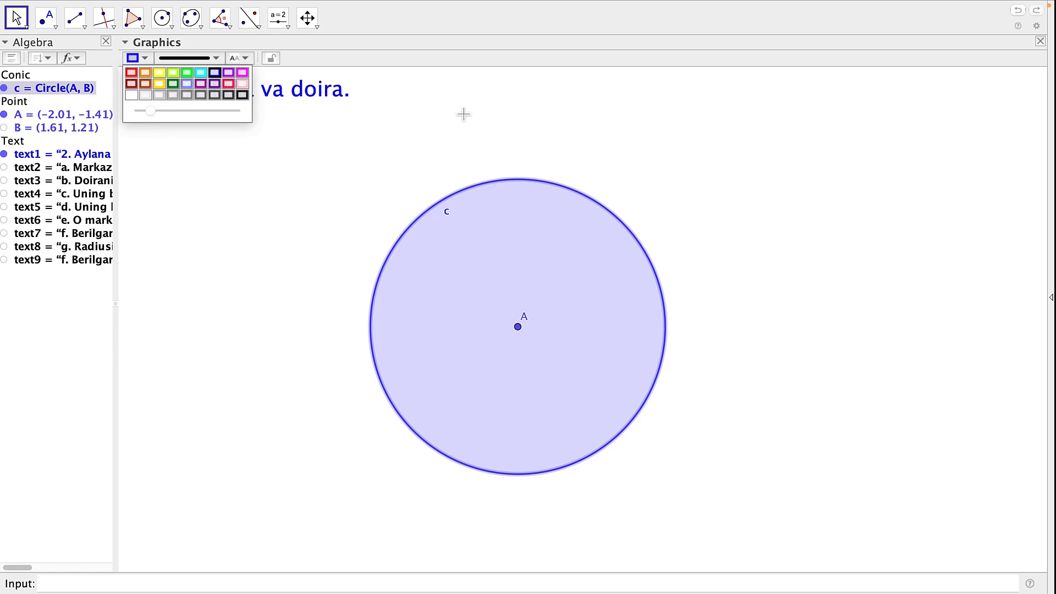
{"action": "left_click", "coordinate": [519, 282]}
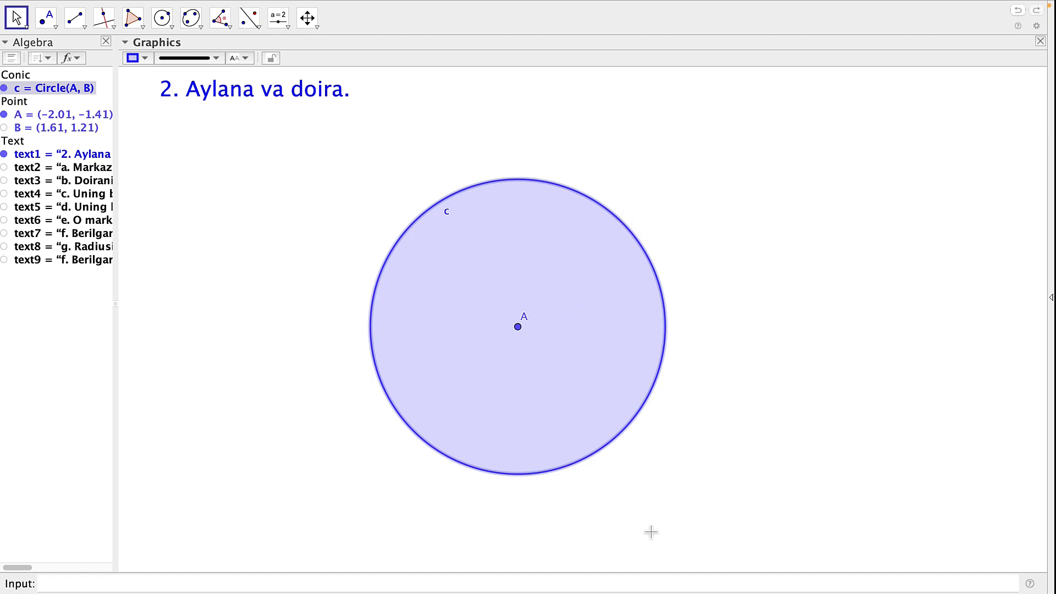
Open the disc's object properties and change its filling style to Hatching.
{"action": "right_click", "coordinate": [551, 260]}
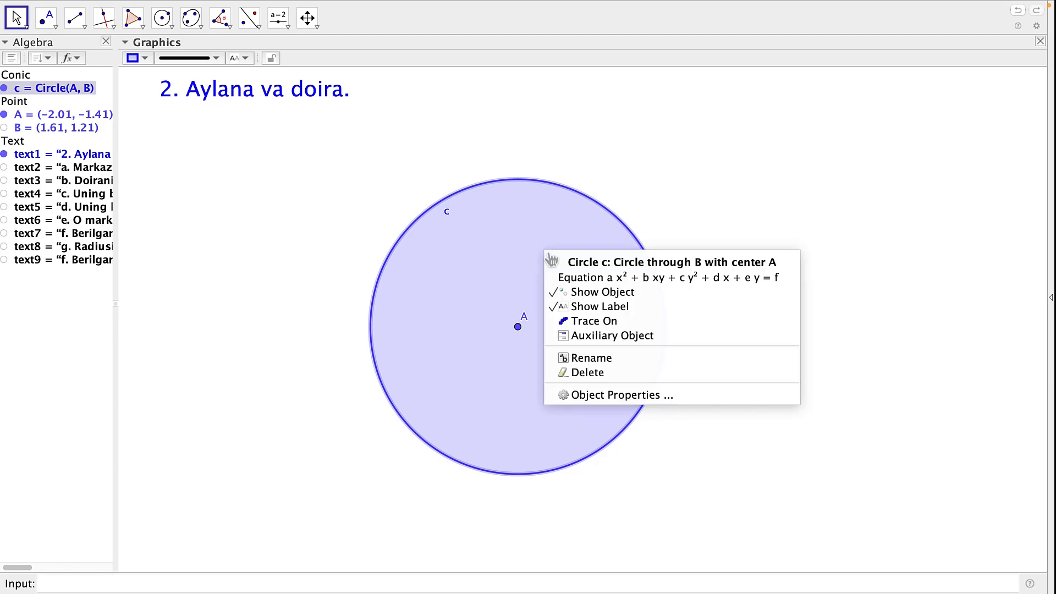
{"action": "left_click", "coordinate": [609, 395]}
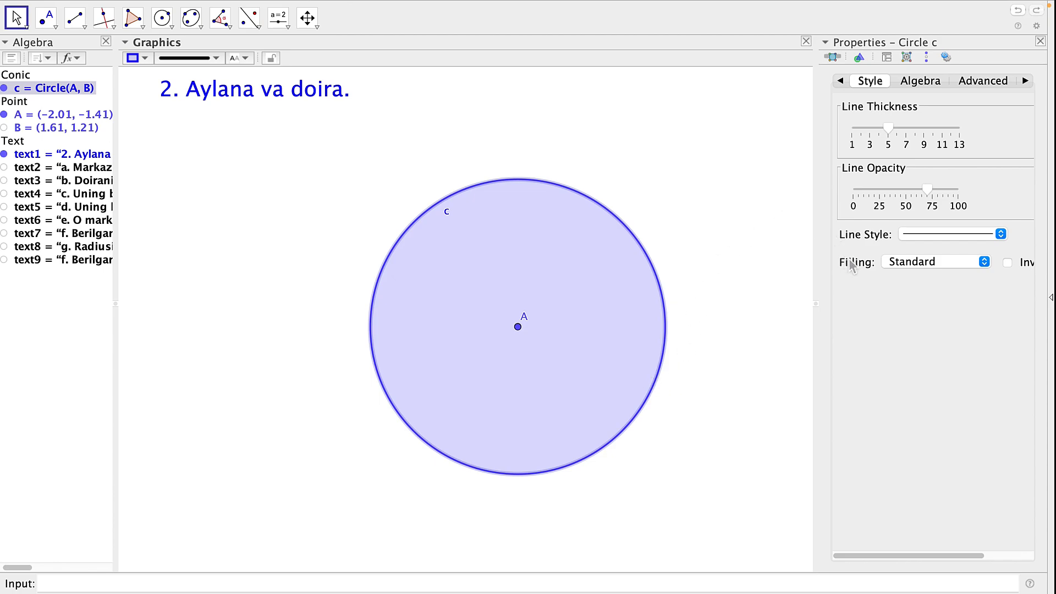
{"action": "left_click", "coordinate": [984, 262]}
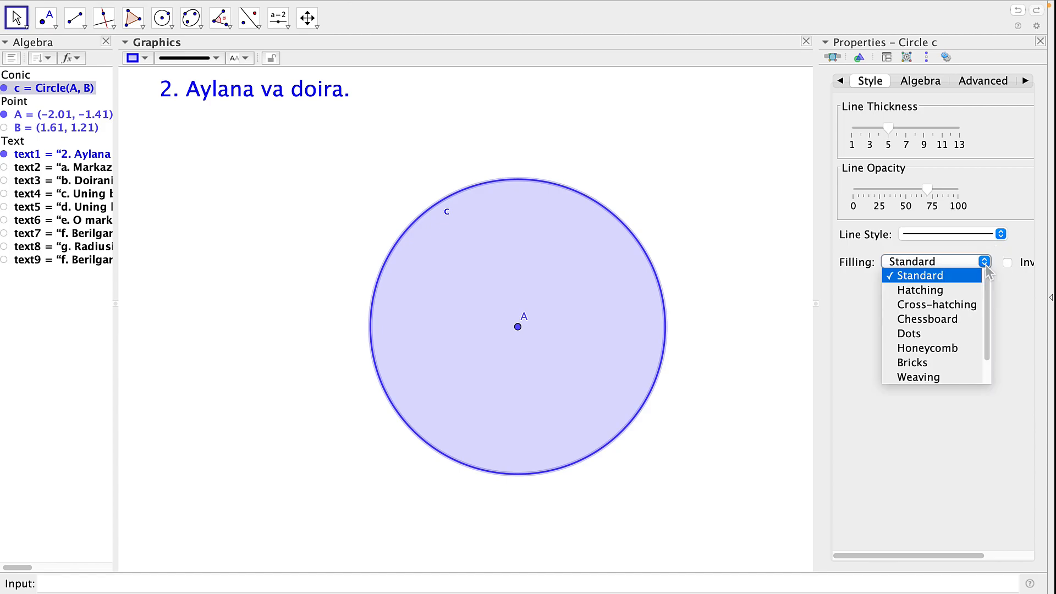
{"action": "left_click", "coordinate": [934, 295]}
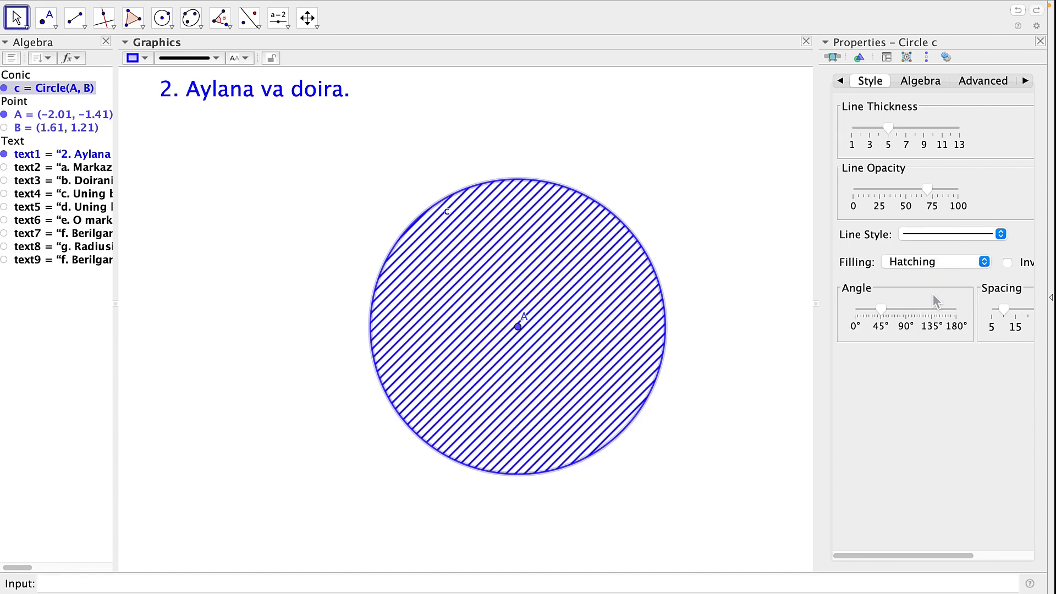
{"action": "left_click", "coordinate": [753, 263]}
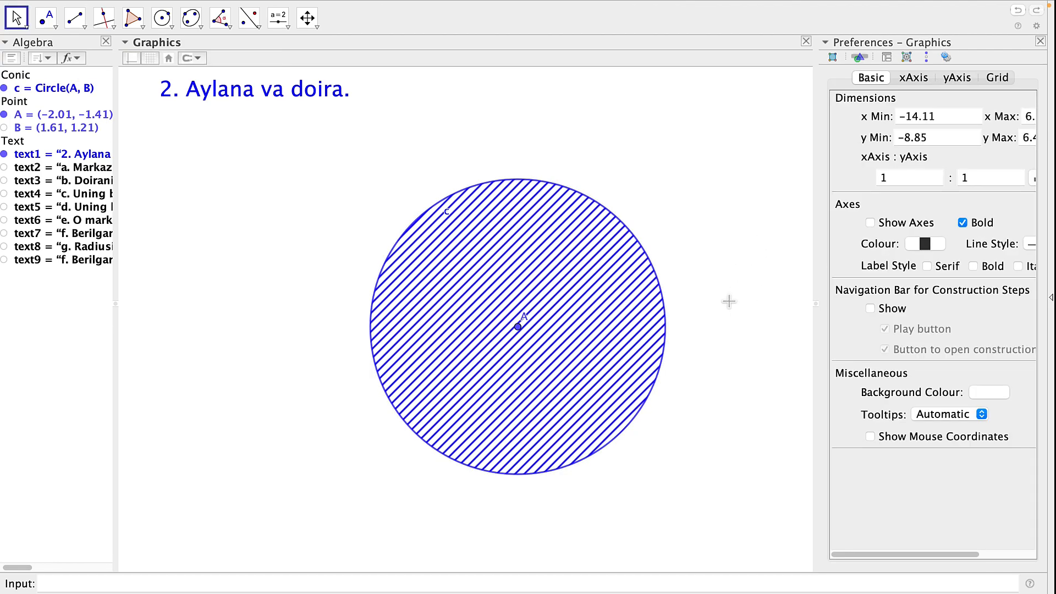
Set the circle's line opacity to about 35 and its line thickness to 3, and close the properties.
{"action": "left_click", "coordinate": [597, 329]}
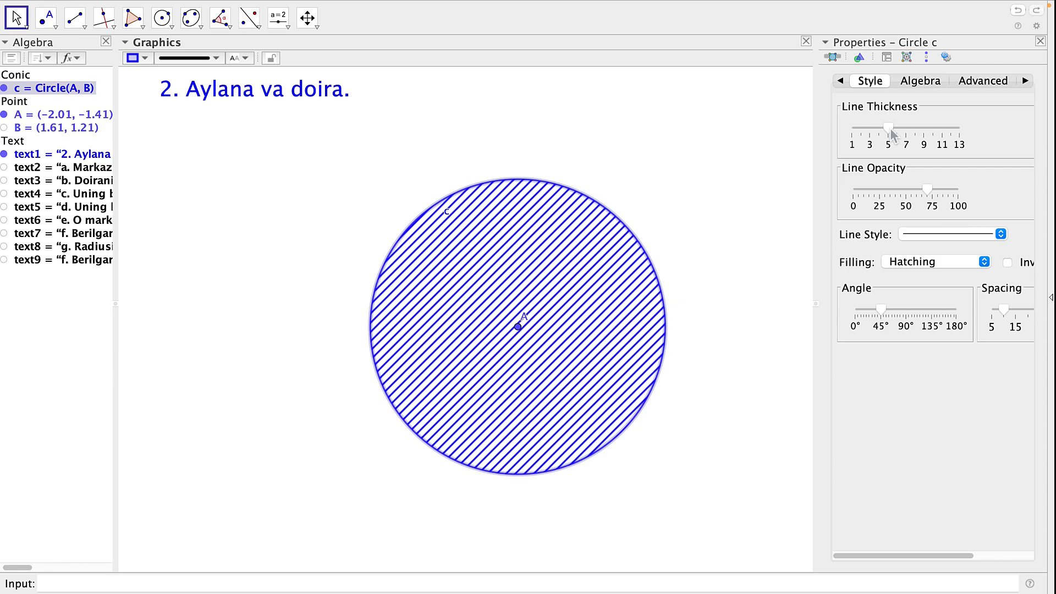
{"action": "left_click_drag", "start_coordinate": [928, 190], "coordinate": [891, 191]}
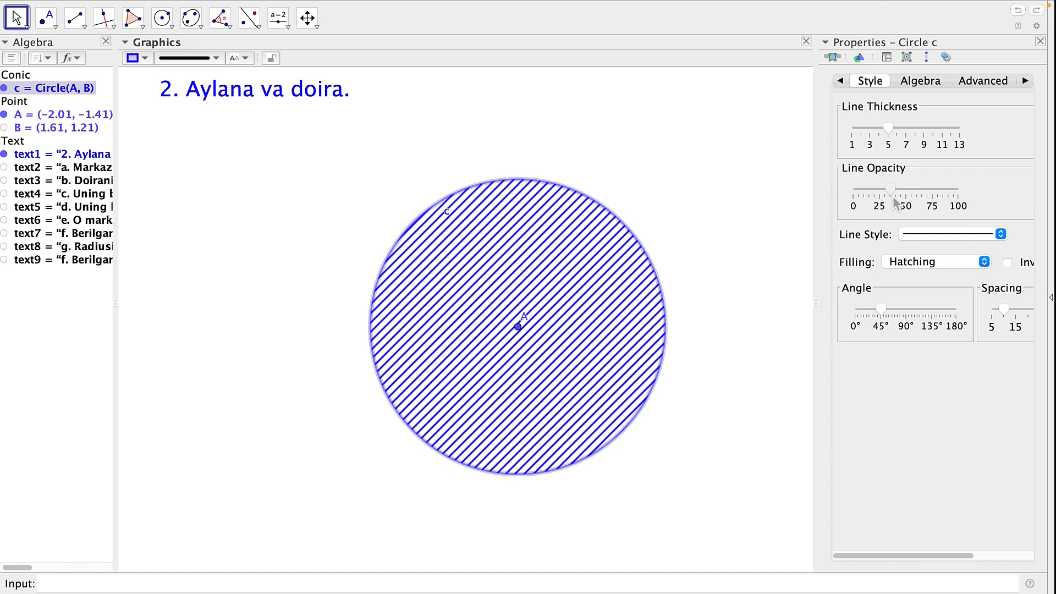
{"action": "left_click_drag", "start_coordinate": [896, 135], "coordinate": [875, 142]}
{"action": "left_click", "coordinate": [734, 220]}
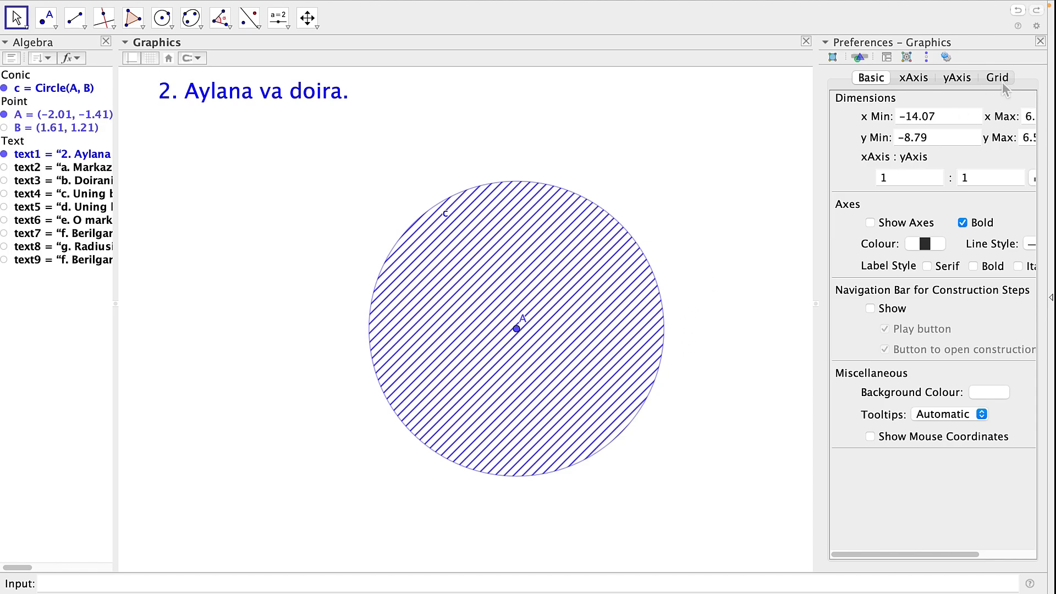
{"action": "left_click", "coordinate": [1041, 41]}
{"action": "left_click", "coordinate": [708, 197]}
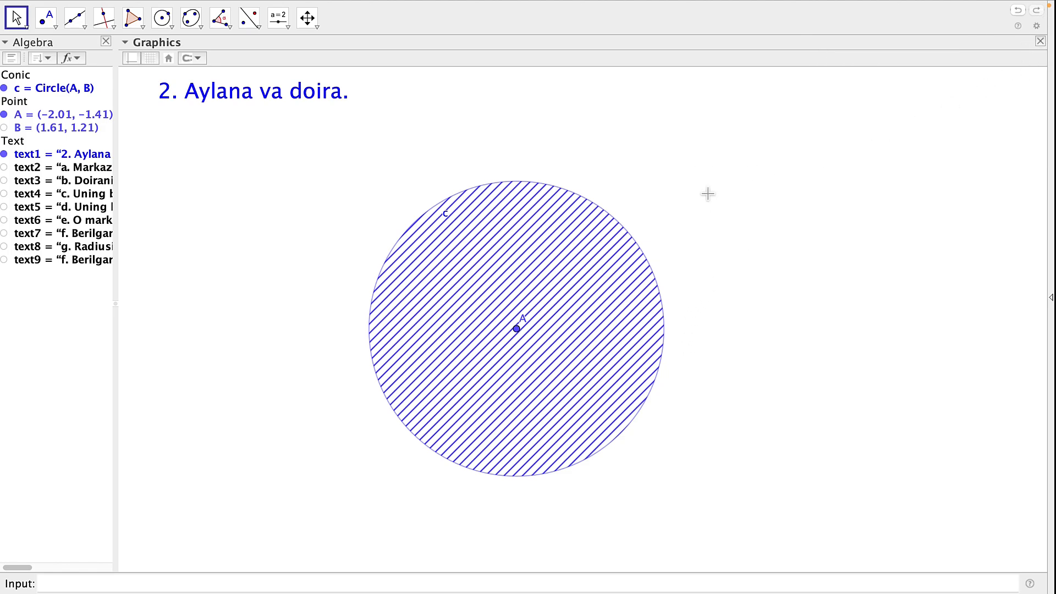
Reopen the circle's object properties and set its filling style to Standard.
{"action": "left_click", "coordinate": [551, 280]}
{"action": "right_click", "coordinate": [550, 276]}
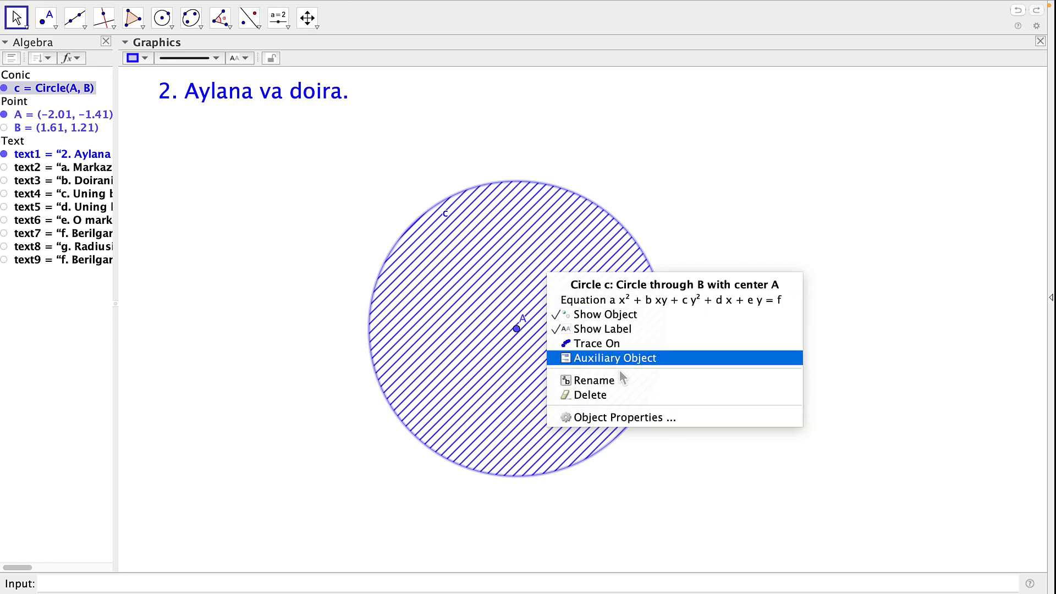
{"action": "left_click", "coordinate": [626, 419]}
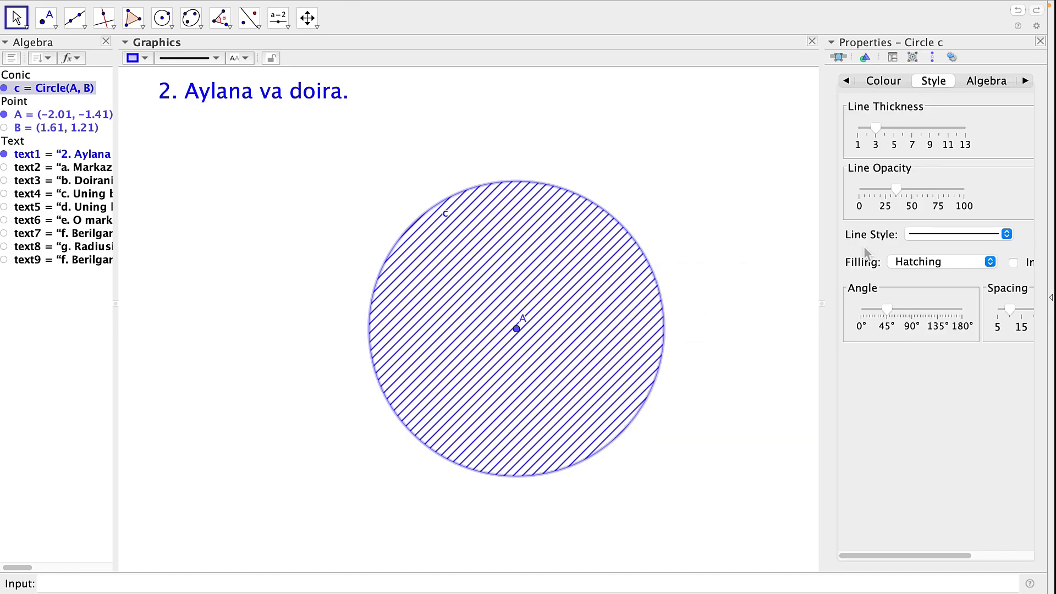
{"action": "left_click", "coordinate": [942, 263]}
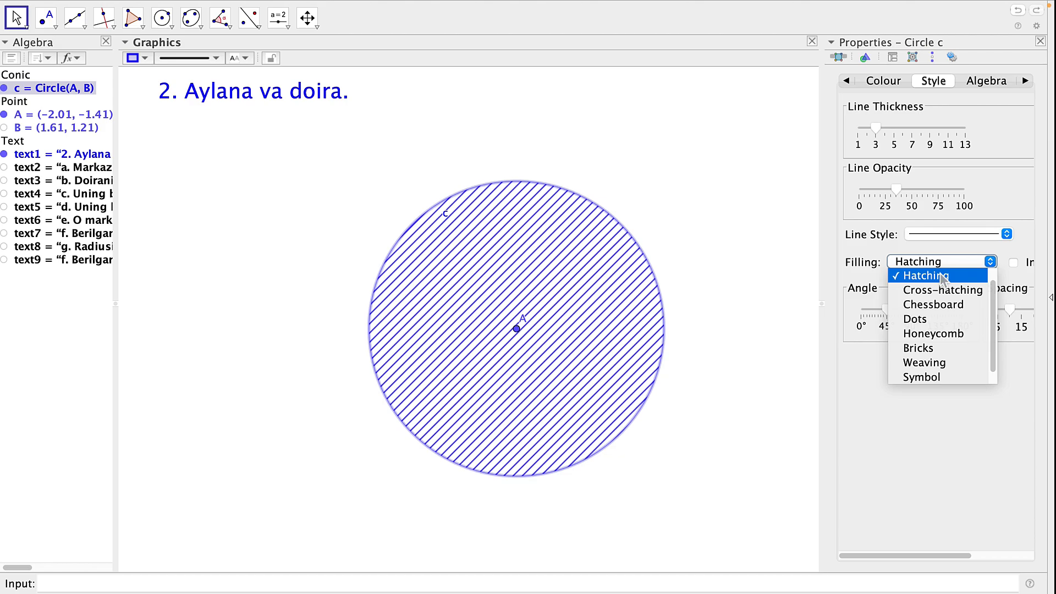
{"action": "left_click", "coordinate": [940, 277]}
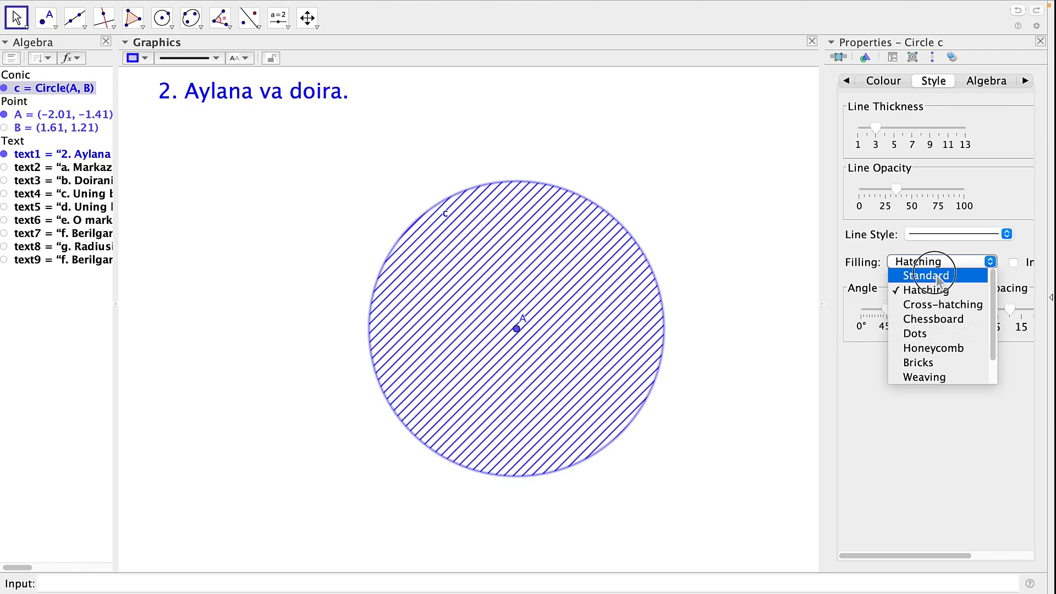
{"action": "left_click", "coordinate": [562, 154]}
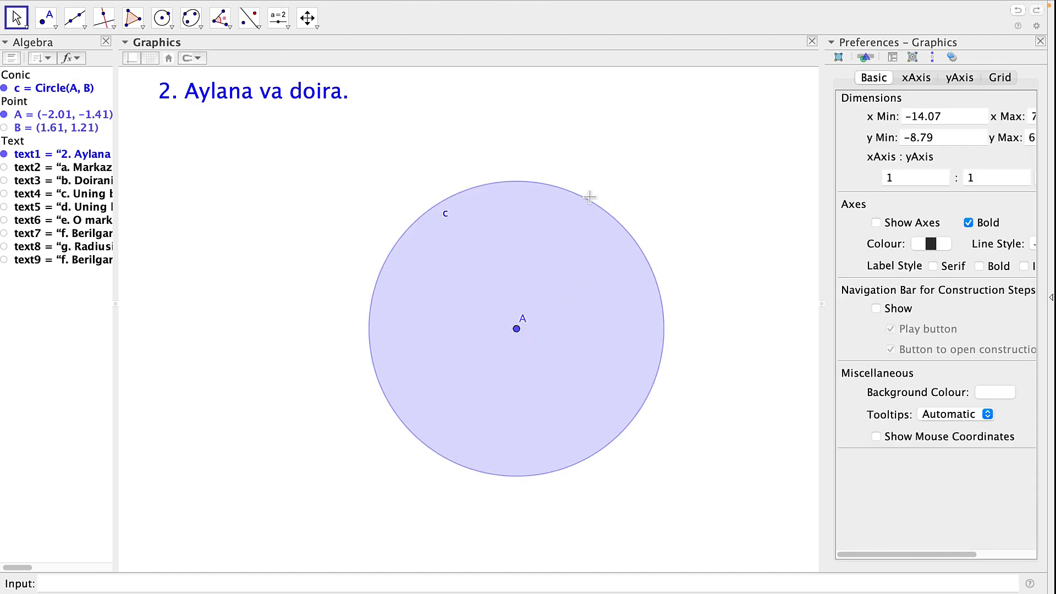